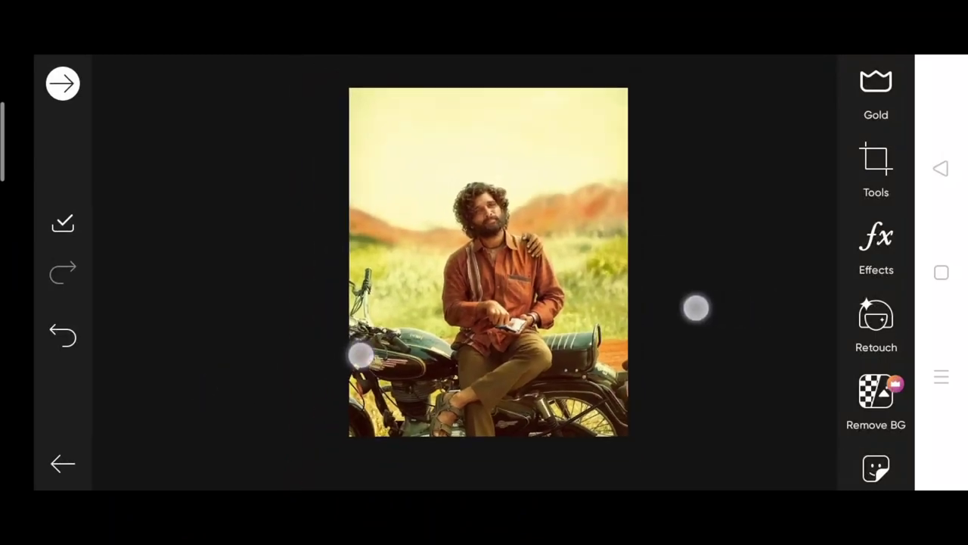
# Through Add Photo, select the pink-shirt man's photo from the gallery to add
pyautogui.scroll(10, 526, 333)
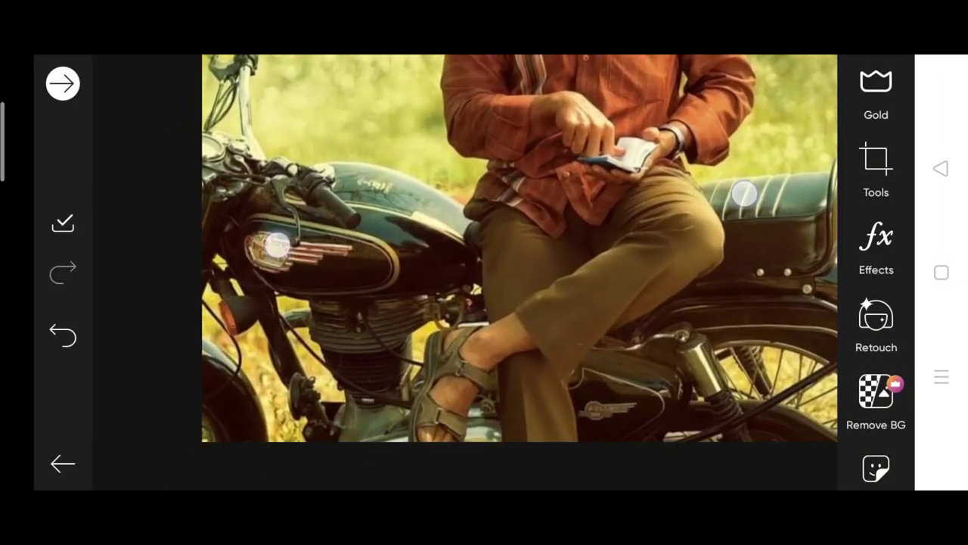
pyautogui.moveTo(278, 244)
pyautogui.mouseDown()
pyautogui.moveTo(277, 217)
pyautogui.moveTo(280, 346)
pyautogui.moveTo(193, 429)
pyautogui.mouseUp()
pyautogui.scroll(-5, 473, 390)
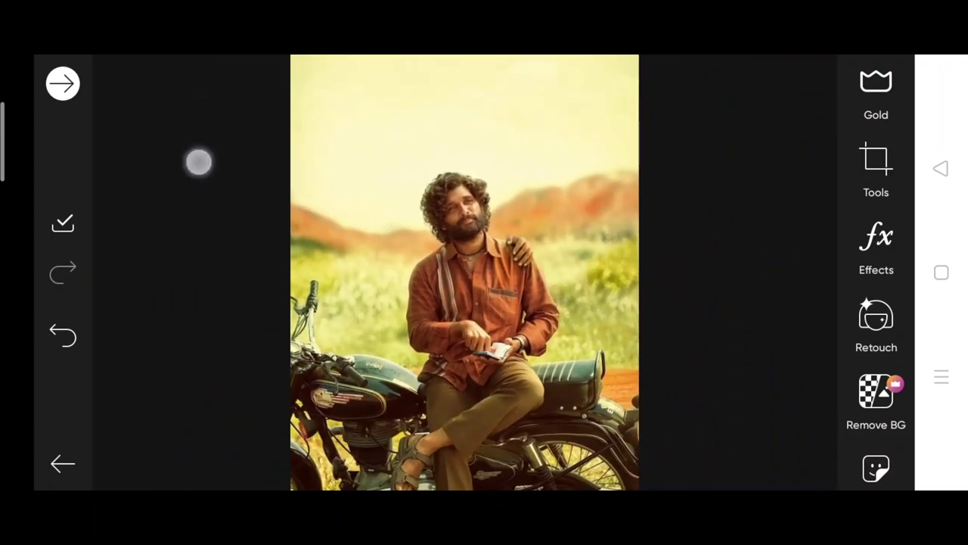
pyautogui.scroll(-5, 876, 317)
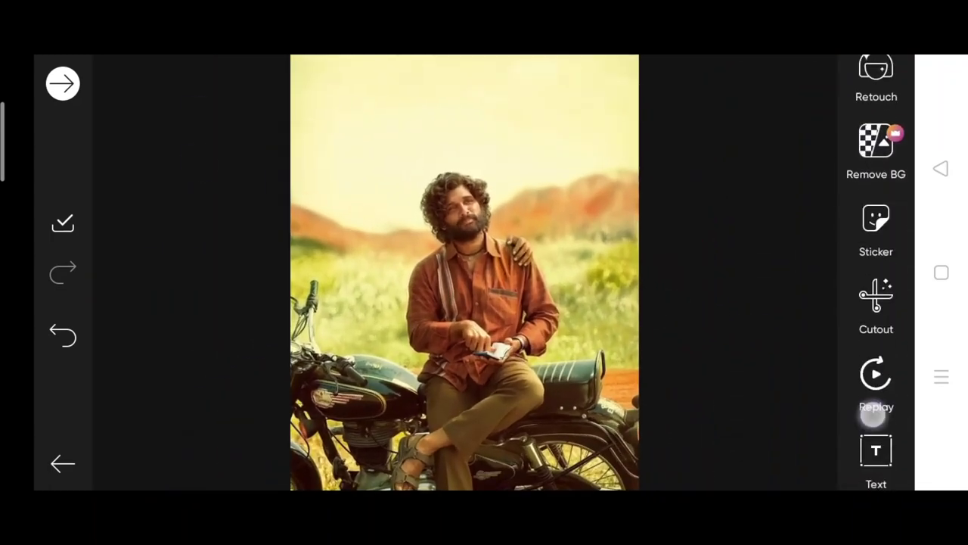
pyautogui.moveTo(874, 415); pyautogui.dragTo(873, 382)
pyautogui.click(876, 324)
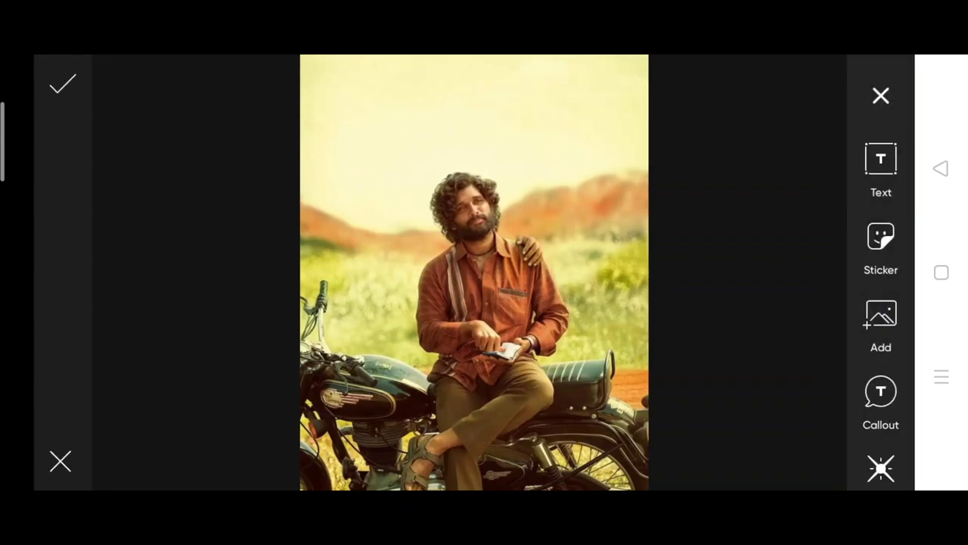
pyautogui.click(880, 317)
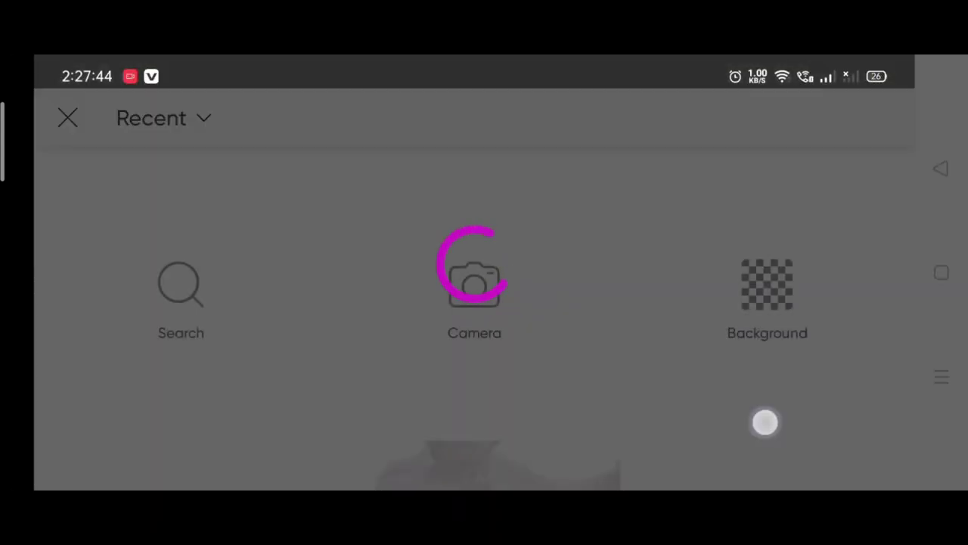
pyautogui.moveTo(763, 421); pyautogui.dragTo(809, 219)
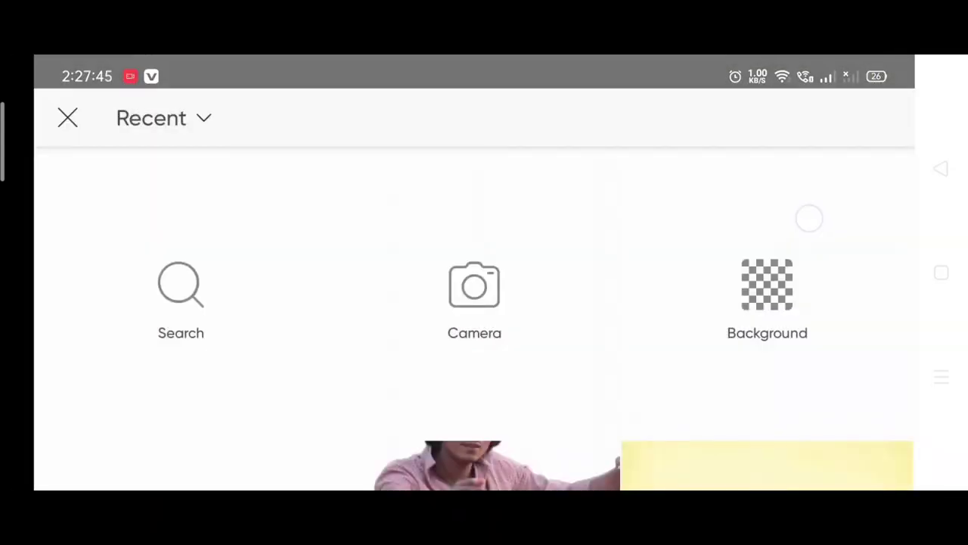
pyautogui.click(439, 331)
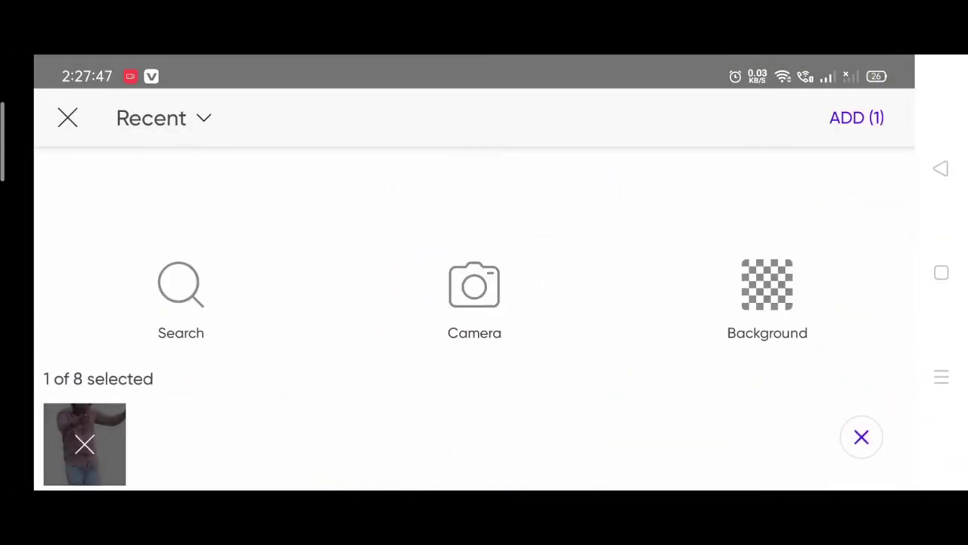
# Add the pink-shirt man as a layer, enlarged and moved beside the seated figure
pyautogui.click(857, 117)
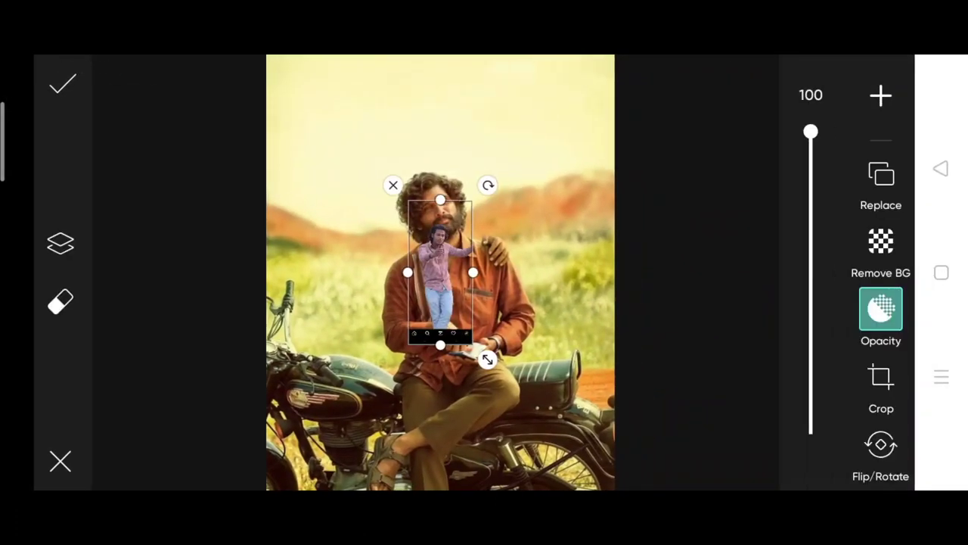
pyautogui.click(194, 153)
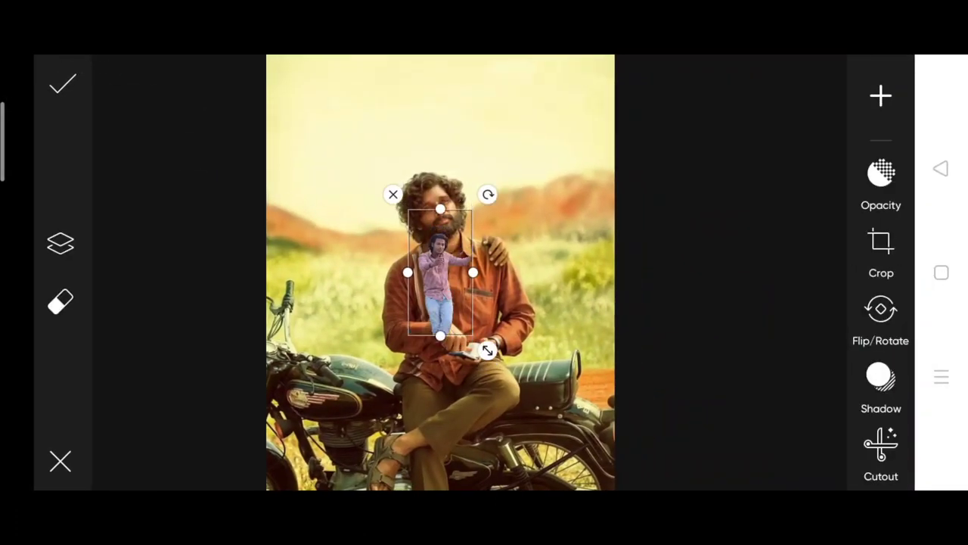
pyautogui.moveTo(488, 350); pyautogui.dragTo(651, 456)
pyautogui.moveTo(456, 387); pyautogui.dragTo(434, 386)
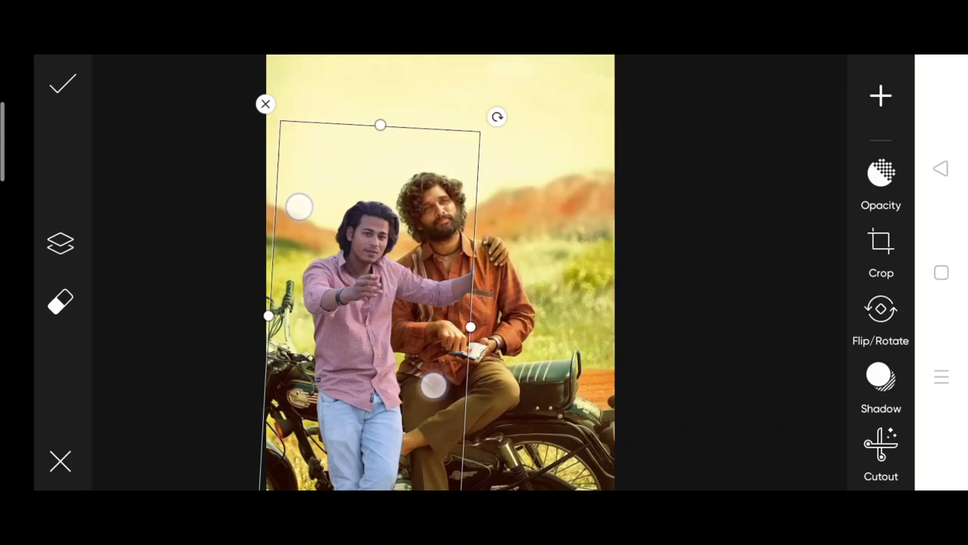
pyautogui.moveTo(299, 206)
pyautogui.mouseDown()
pyautogui.moveTo(248, 172)
pyautogui.moveTo(252, 159)
pyautogui.mouseUp()
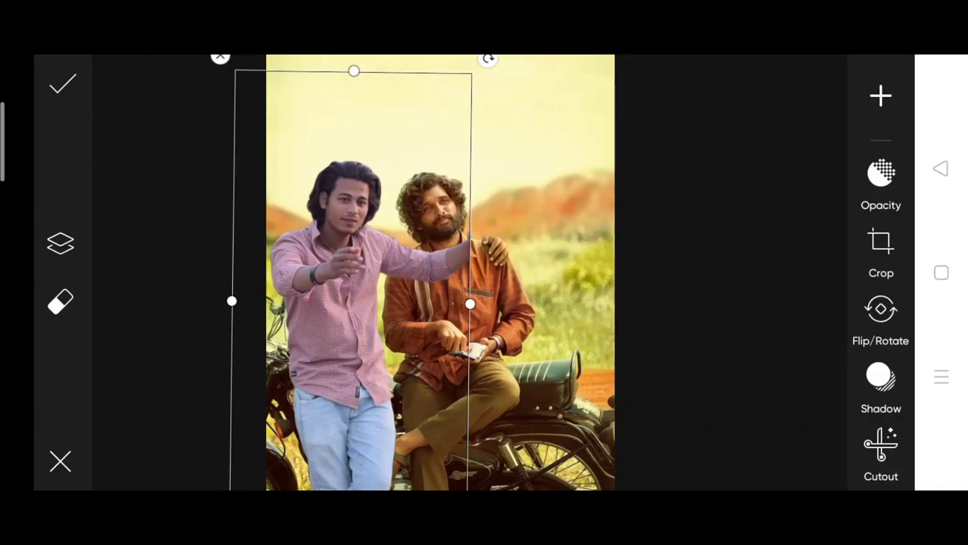
# Nudge the pasted man into place and lower his opacity to 53
pyautogui.moveTo(440, 396); pyautogui.dragTo(442, 398)
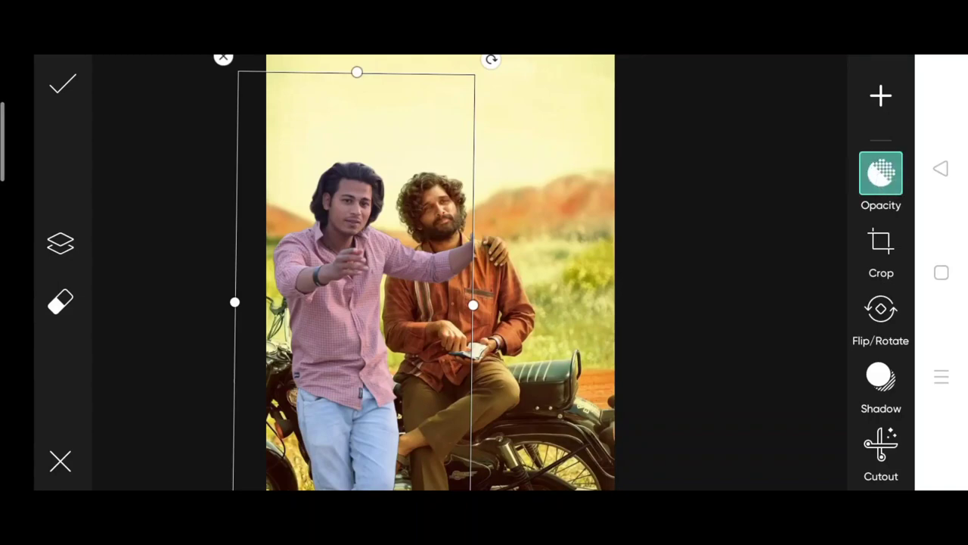
pyautogui.click(880, 174)
pyautogui.moveTo(810, 129); pyautogui.dragTo(835, 274)
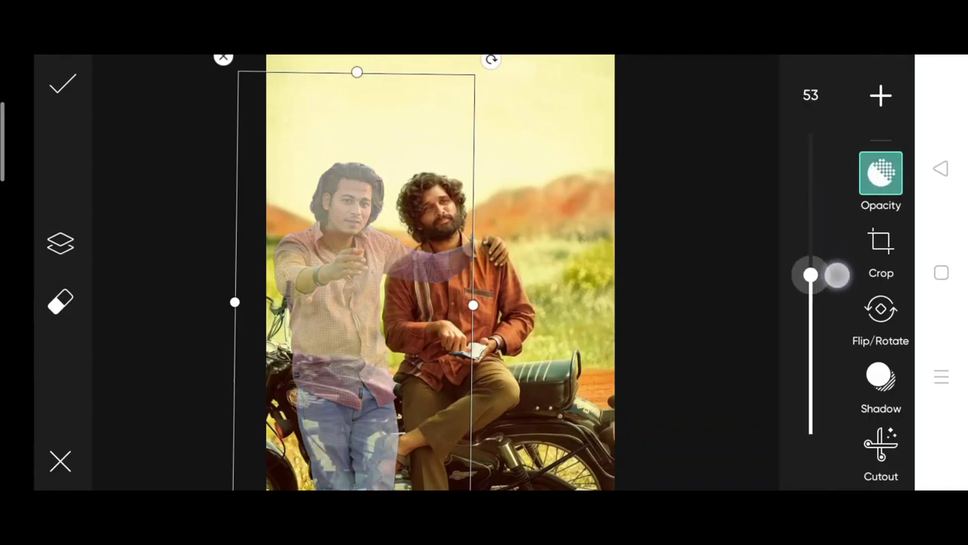
# Erase the pasted man over the seated man's collar with a hardness-100 eraser
pyautogui.click(60, 301)
pyautogui.click(513, 444)
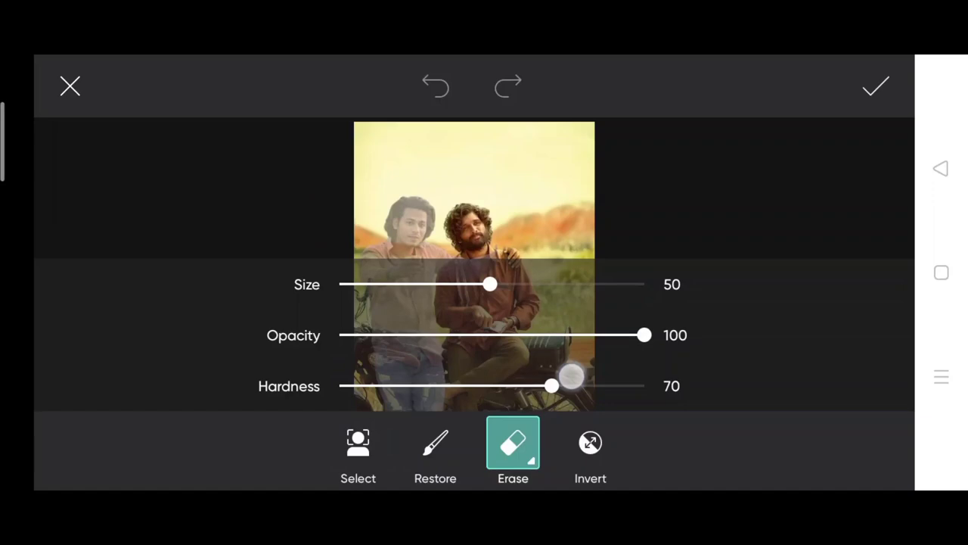
pyautogui.moveTo(571, 376); pyautogui.dragTo(643, 387)
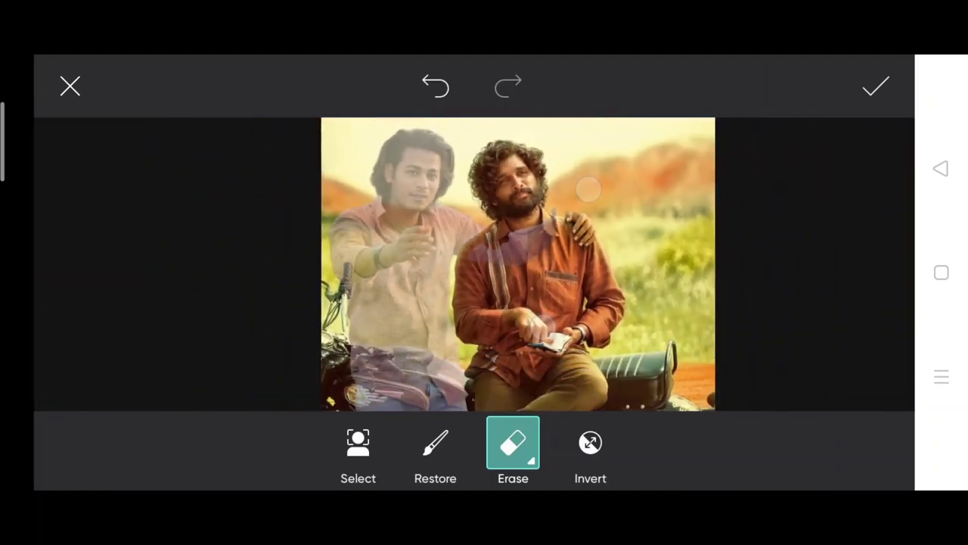
pyautogui.scroll(-2, 601, 227)
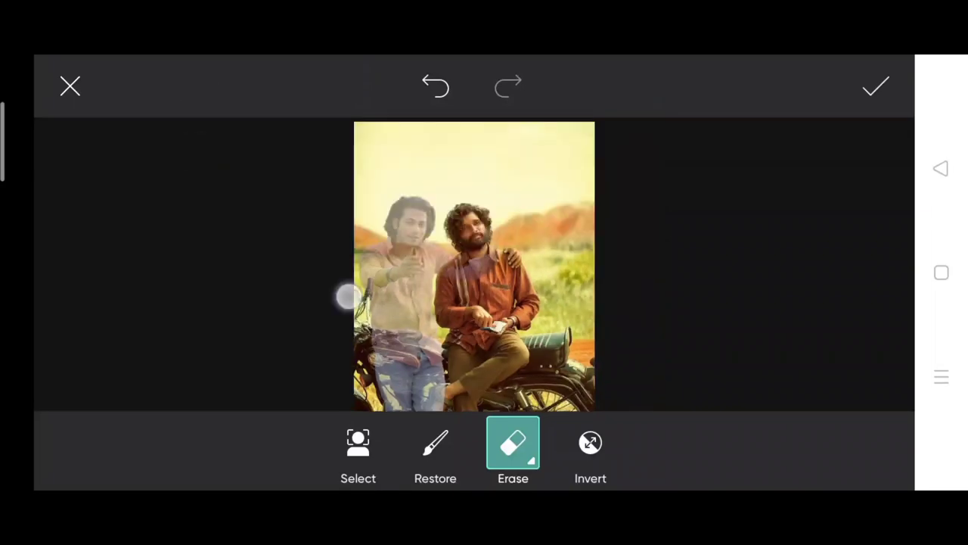
pyautogui.scroll(3, 502, 265)
pyautogui.scroll(3, 502, 264)
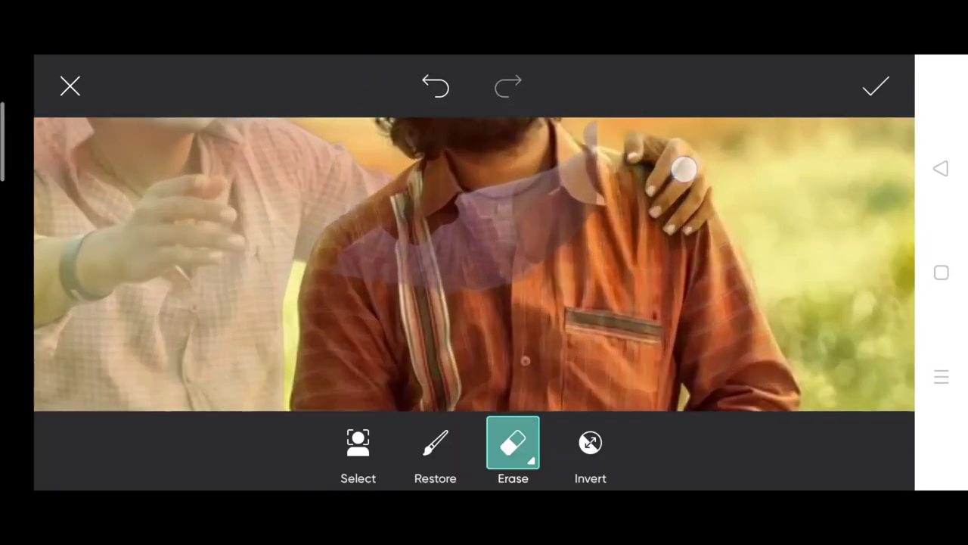
pyautogui.moveTo(684, 169)
pyautogui.mouseDown()
pyautogui.moveTo(553, 154)
pyautogui.moveTo(363, 255)
pyautogui.moveTo(564, 171)
pyautogui.moveTo(500, 279)
pyautogui.moveTo(540, 222)
pyautogui.mouseUp()
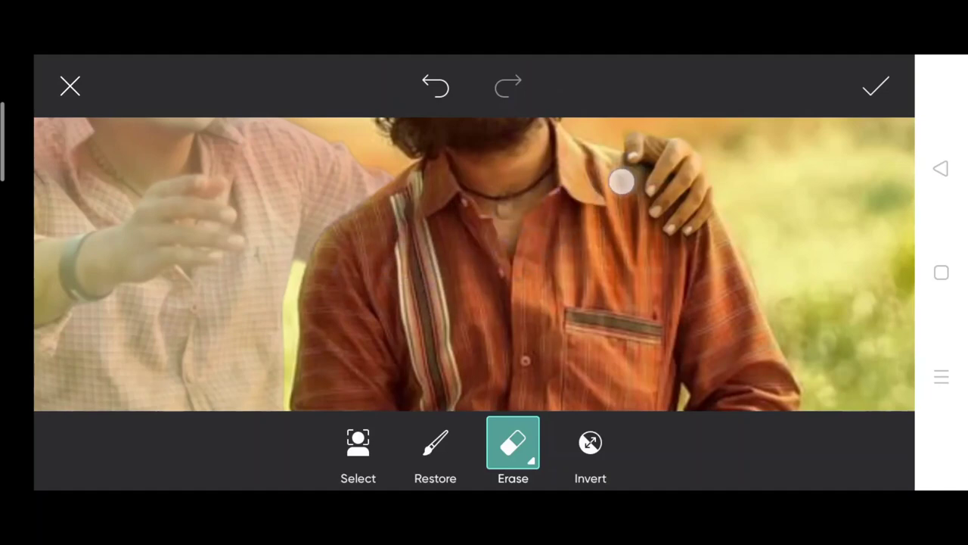
pyautogui.click(853, 96)
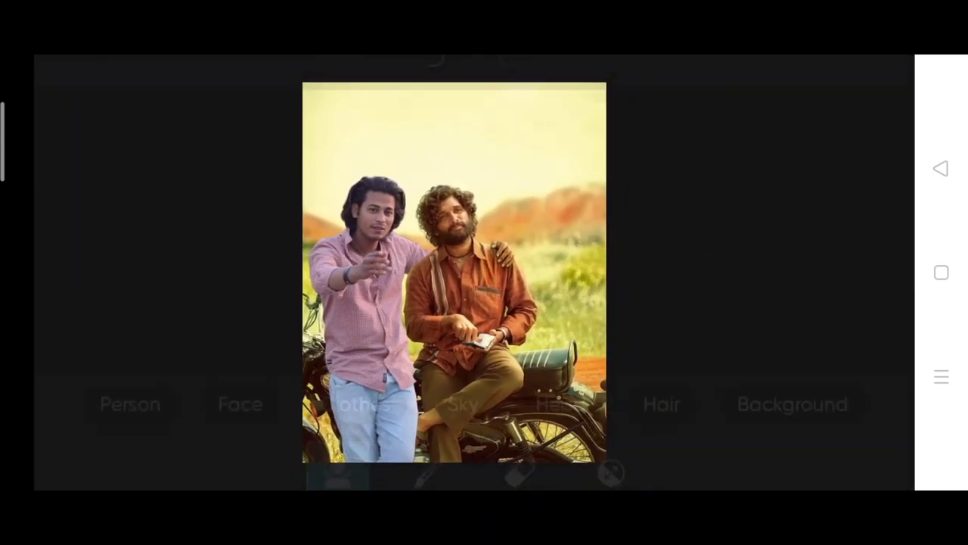
# Tidy the cutout edge along the jacket with Erase and Restore in Remove BG
pyautogui.scroll(5, 465, 266)
pyautogui.scroll(5, 437, 295)
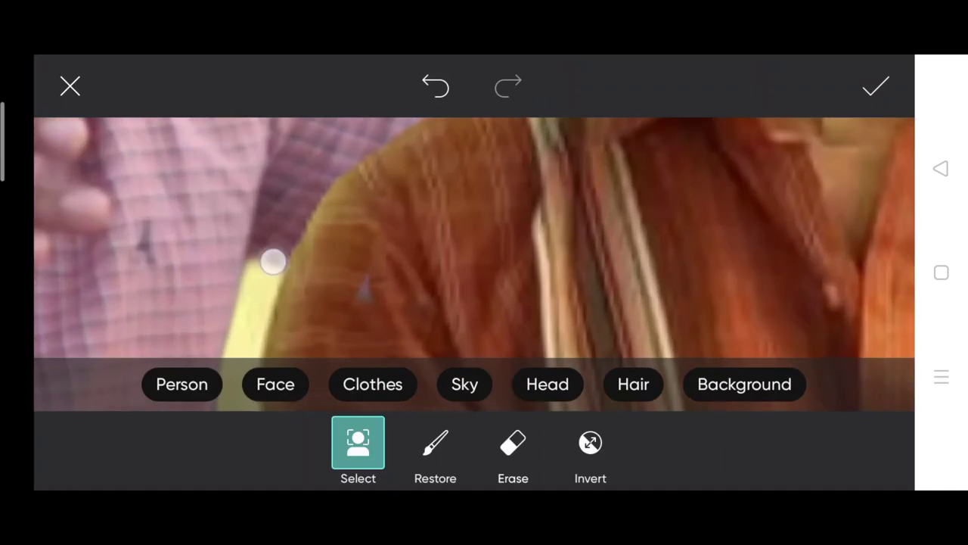
pyautogui.click(513, 446)
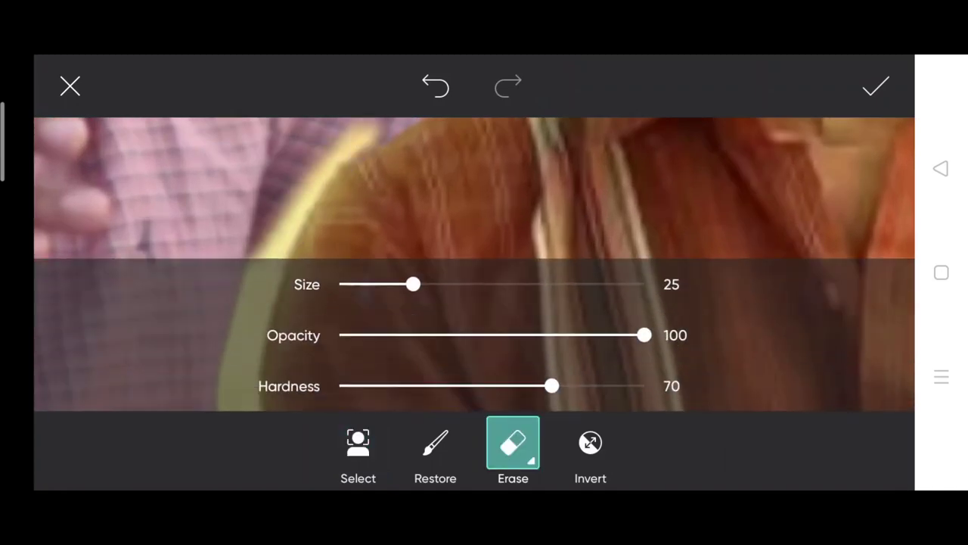
pyautogui.click(434, 86)
pyautogui.click(435, 445)
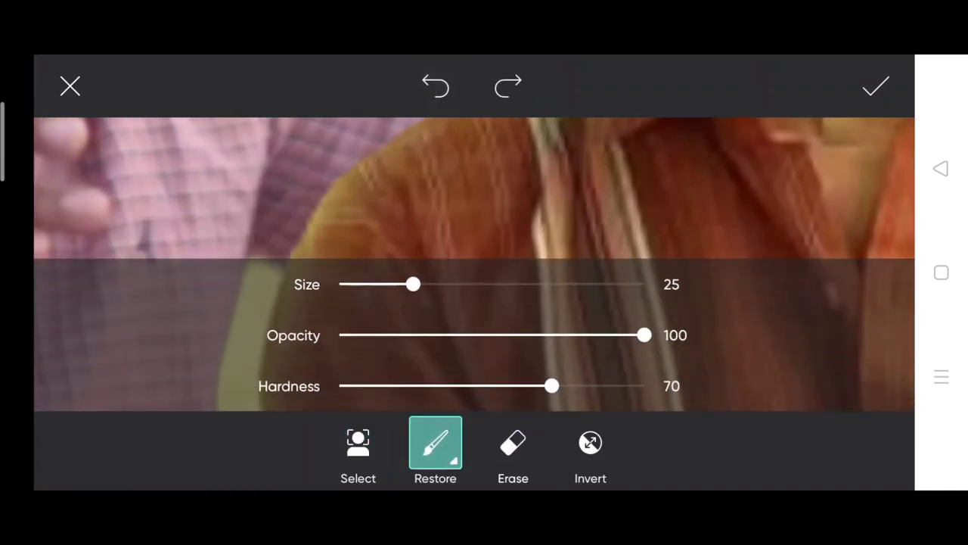
pyautogui.moveTo(283, 246); pyautogui.dragTo(326, 189)
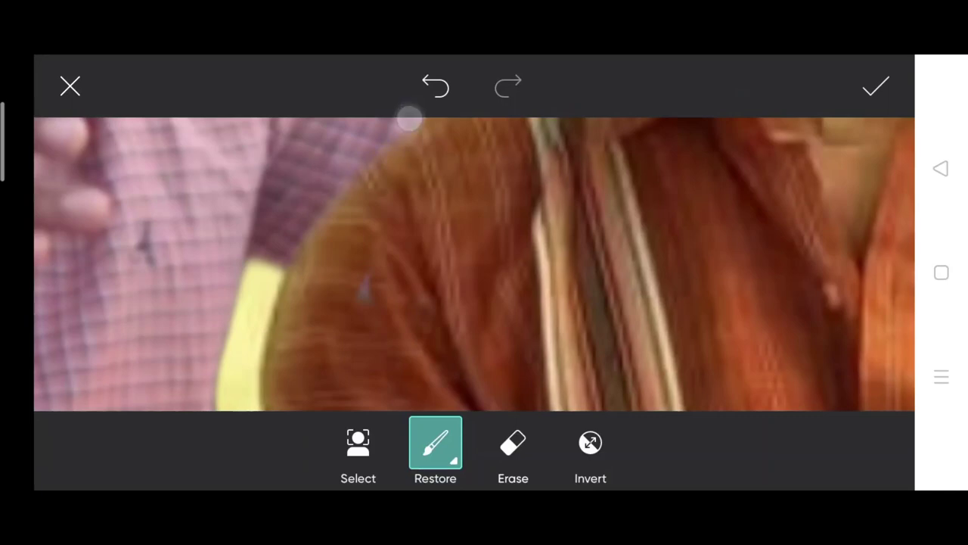
pyautogui.scroll(-5, 484, 196)
pyautogui.click(875, 85)
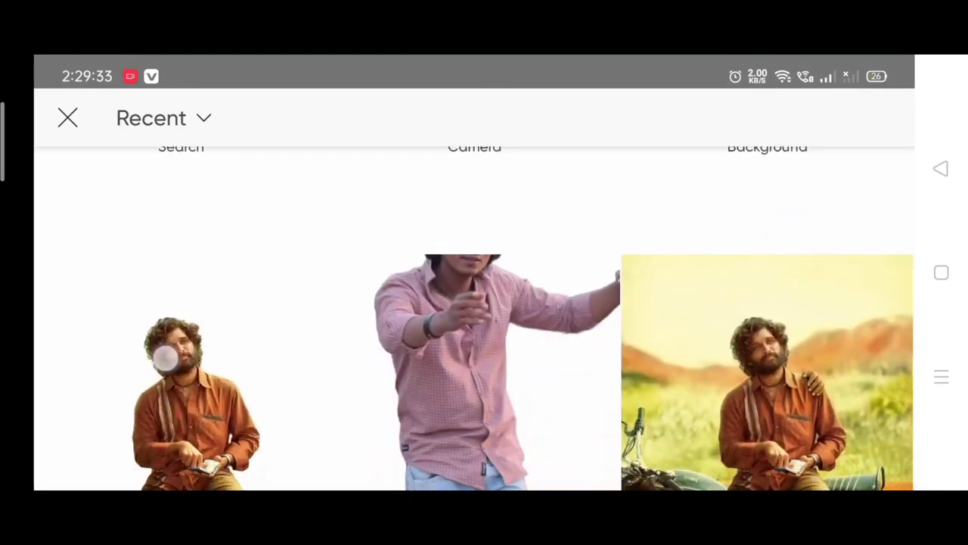
# Add the biker cutout as a new layer, then enlarge and position it beside the rider
pyautogui.click(165, 357)
pyautogui.click(857, 117)
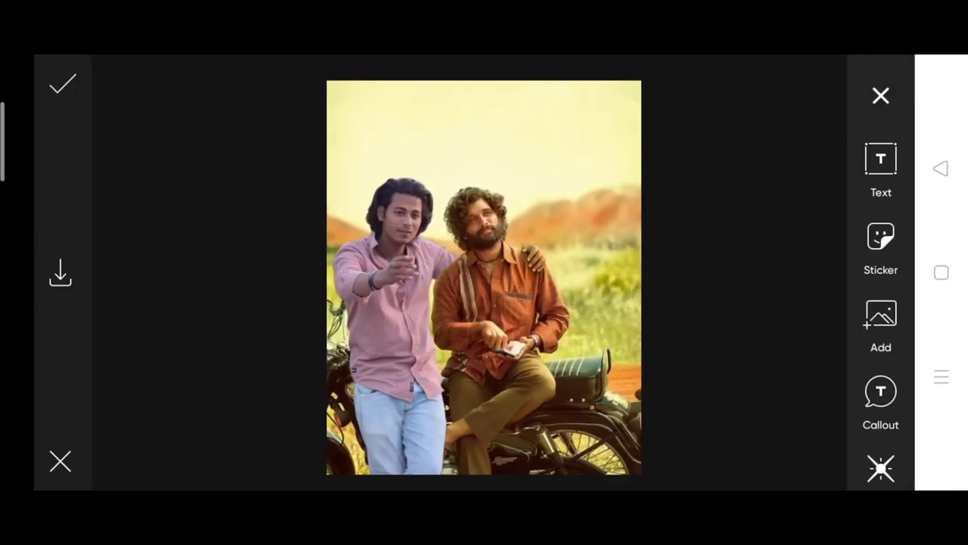
pyautogui.moveTo(556, 354); pyautogui.dragTo(739, 458)
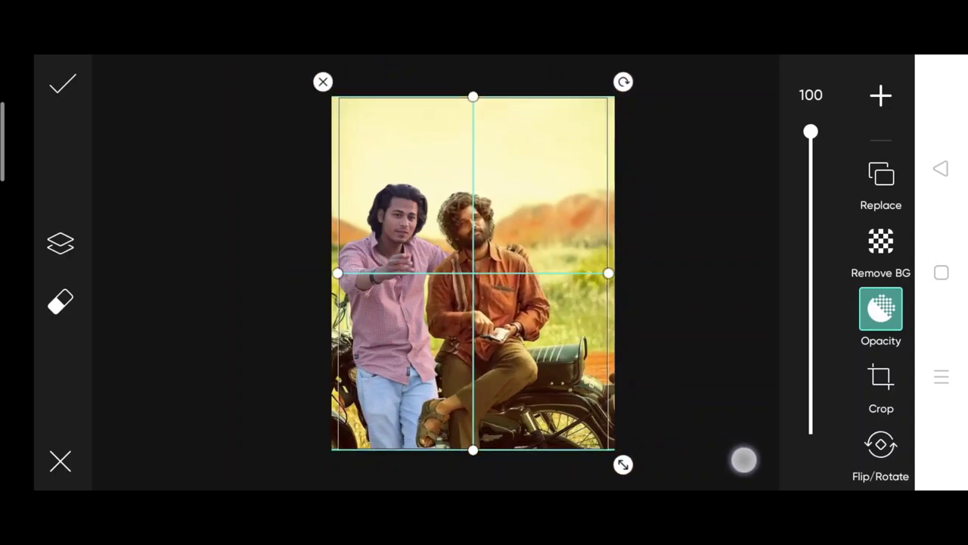
pyautogui.moveTo(744, 459); pyautogui.dragTo(744, 459)
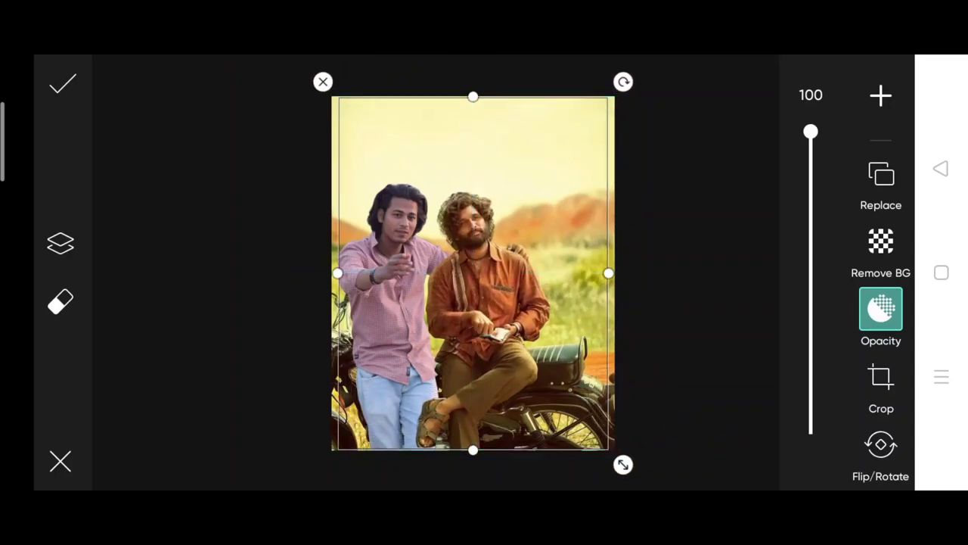
pyautogui.moveTo(568, 353); pyautogui.dragTo(564, 334)
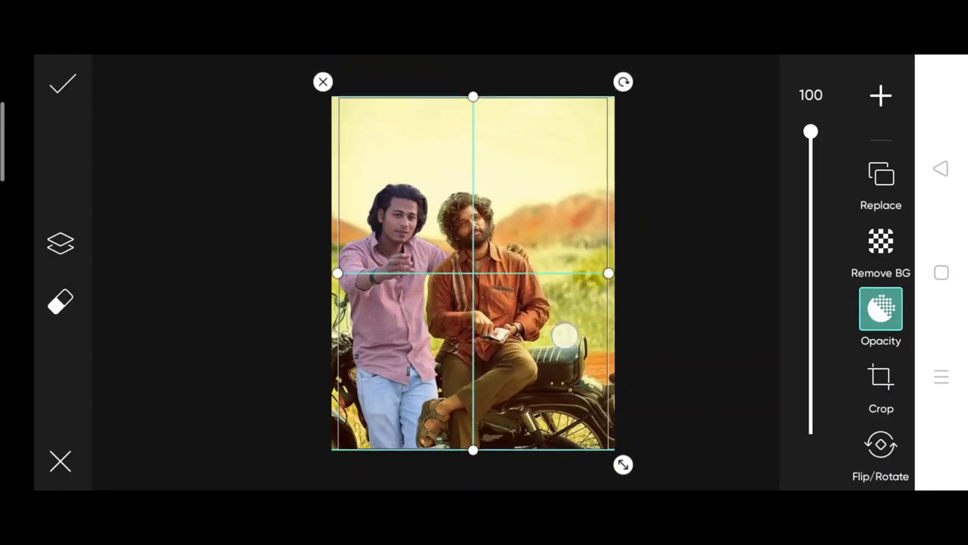
pyautogui.moveTo(623, 464)
pyautogui.mouseDown()
pyautogui.moveTo(685, 478)
pyautogui.moveTo(669, 475)
pyautogui.mouseUp()
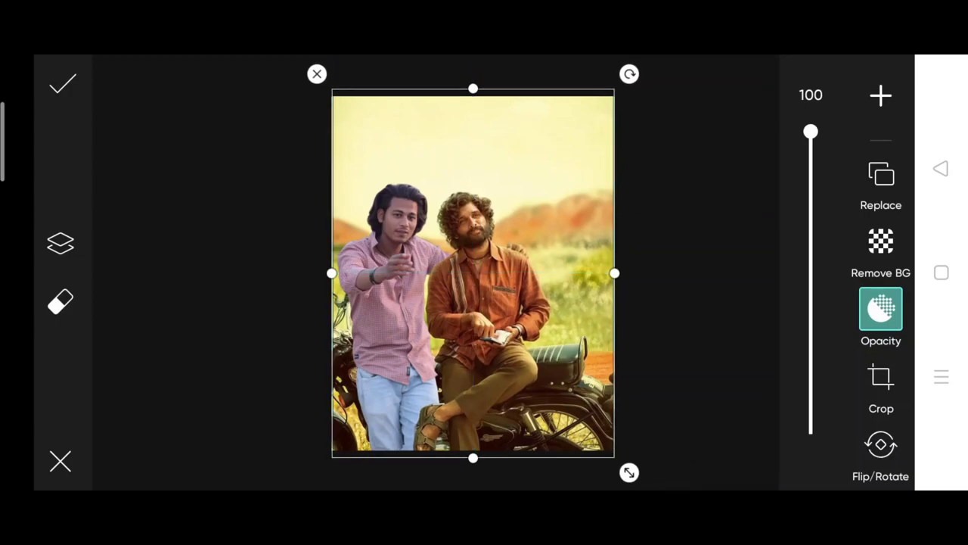
# Restore the seated figure's sandal and foot below the crossed leg
pyautogui.click(60, 301)
pyautogui.click(447, 458)
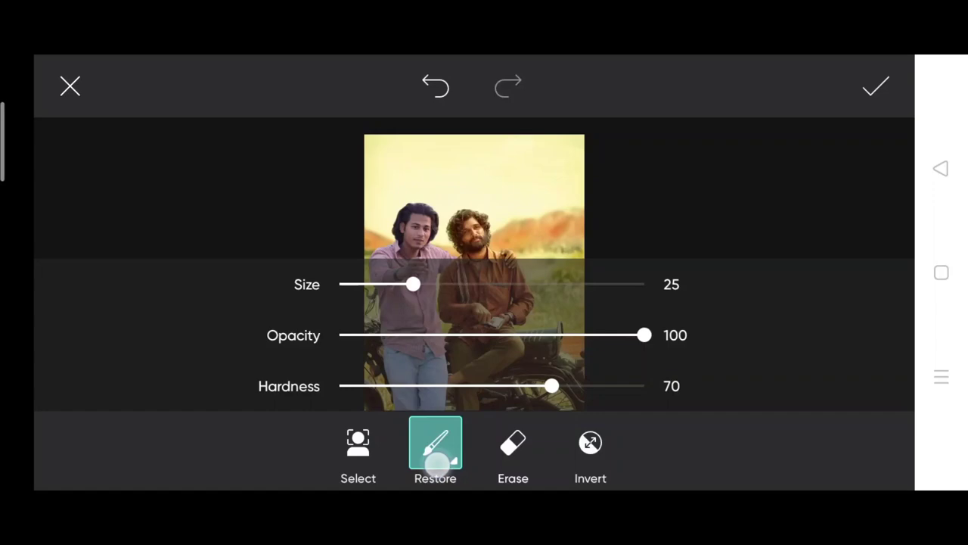
pyautogui.scroll(3, 469, 302)
pyautogui.scroll(3, 469, 287)
pyautogui.moveTo(470, 281)
pyautogui.mouseDown()
pyautogui.moveTo(467, 388)
pyautogui.moveTo(421, 419)
pyautogui.mouseUp()
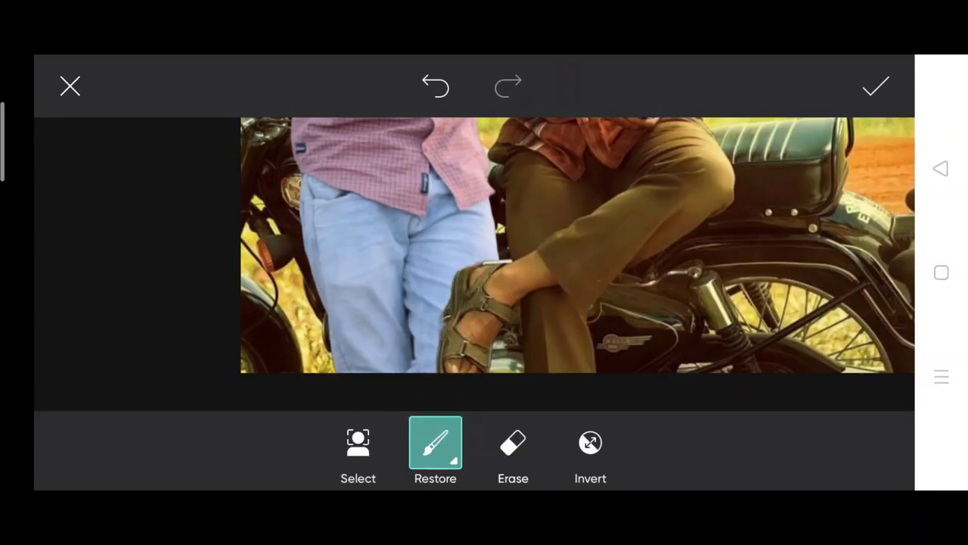
pyautogui.scroll(3, 605, 264)
pyautogui.scroll(3, 602, 268)
pyautogui.scroll(2, 602, 268)
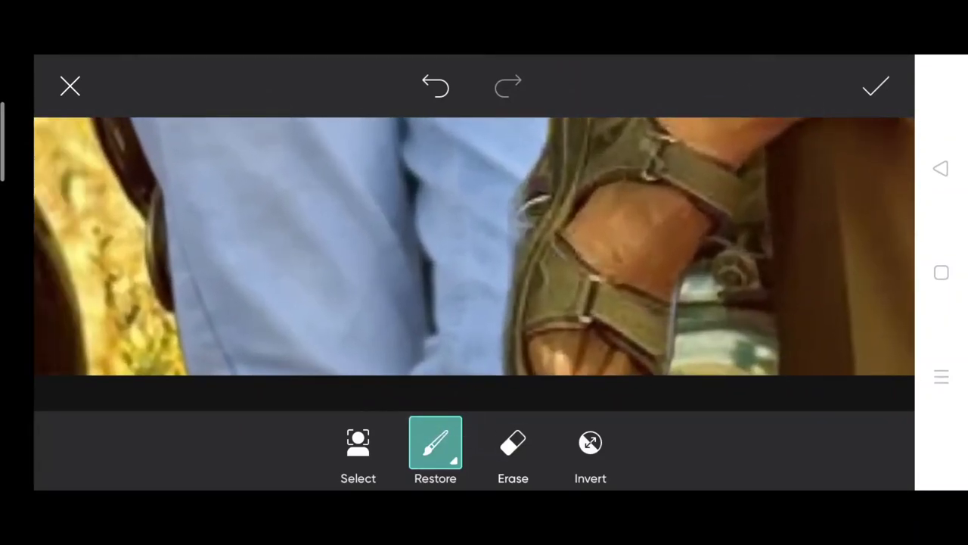
# Erase the dark edge down the sandal for a clean outline
pyautogui.click(513, 443)
pyautogui.scroll(3, 684, 247)
pyautogui.scroll(2, 714, 298)
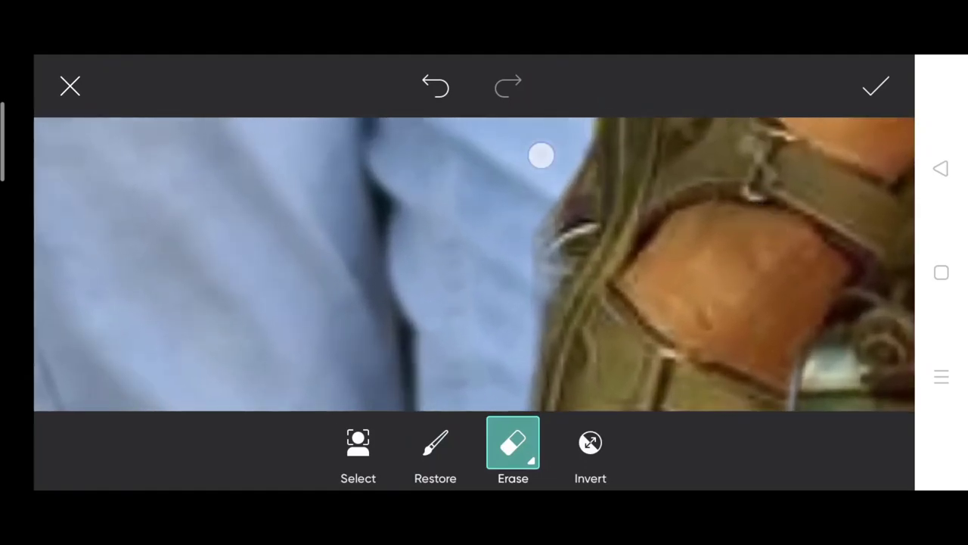
pyautogui.moveTo(560, 166)
pyautogui.mouseDown()
pyautogui.moveTo(568, 166)
pyautogui.moveTo(570, 234)
pyautogui.moveTo(525, 304)
pyautogui.mouseUp()
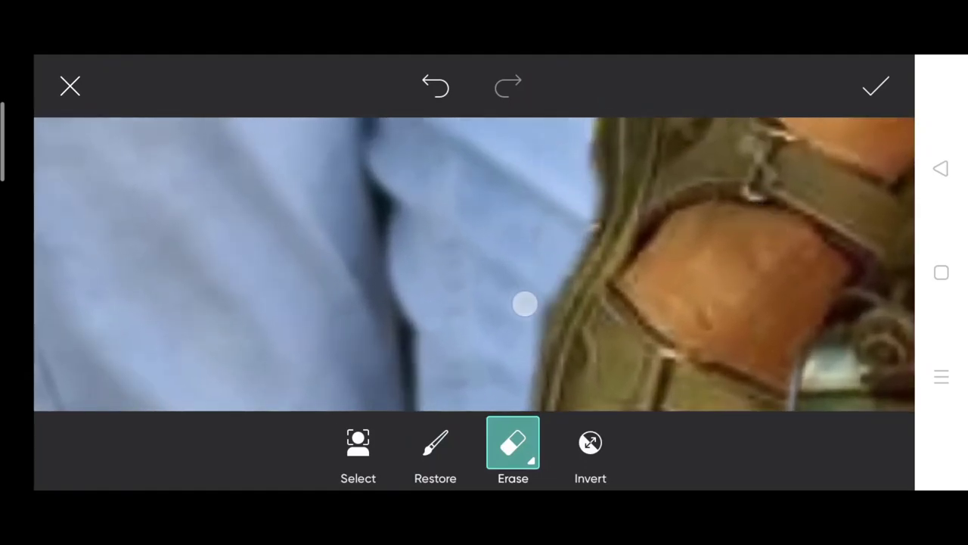
pyautogui.moveTo(558, 258); pyautogui.dragTo(548, 351)
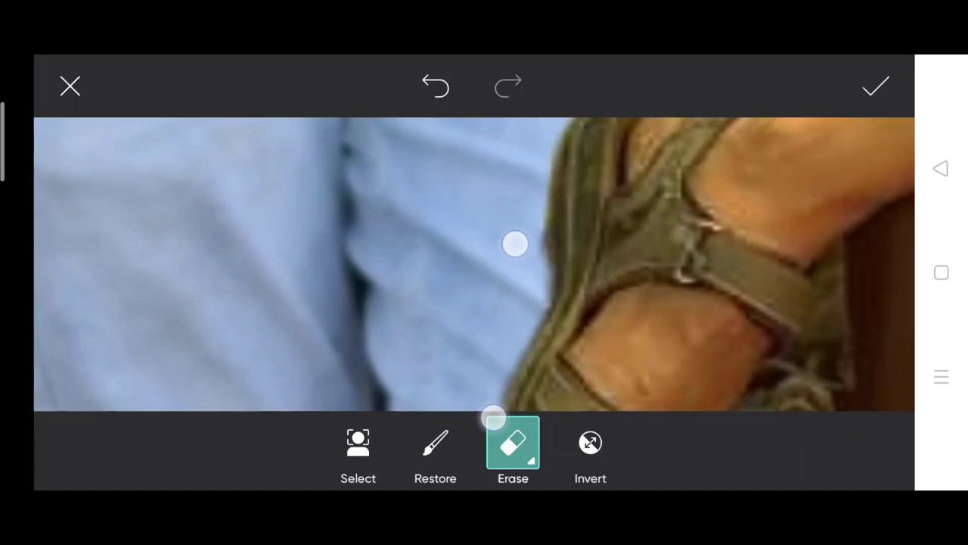
pyautogui.scroll(2, 514, 244)
pyautogui.moveTo(537, 216); pyautogui.dragTo(523, 274)
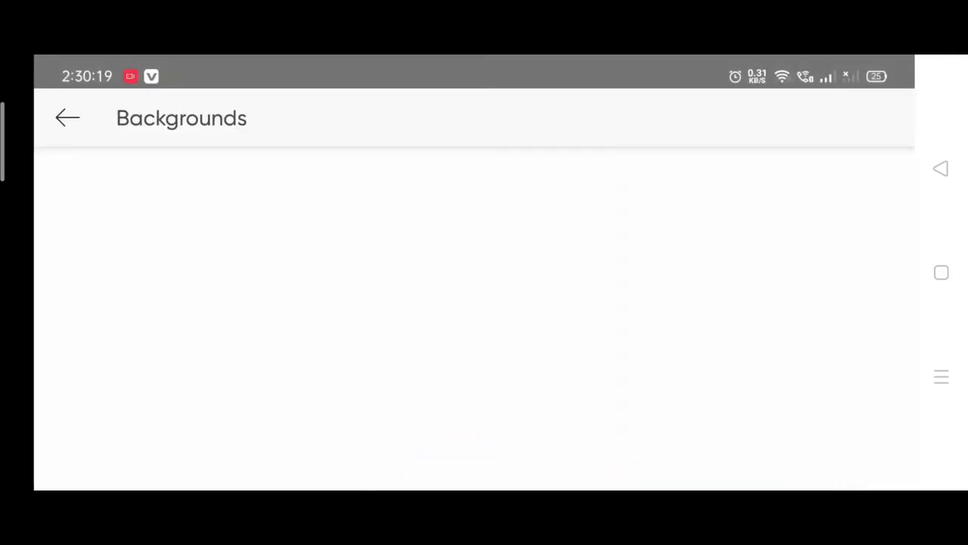
# Add a canvas-filling black background layer and test it behind and in front of the man
pyautogui.click(269, 188)
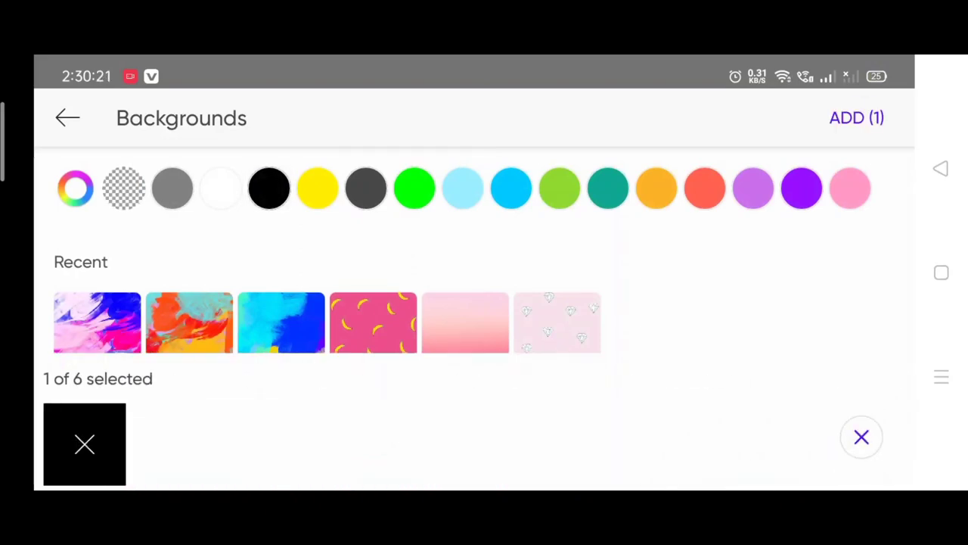
pyautogui.click(856, 117)
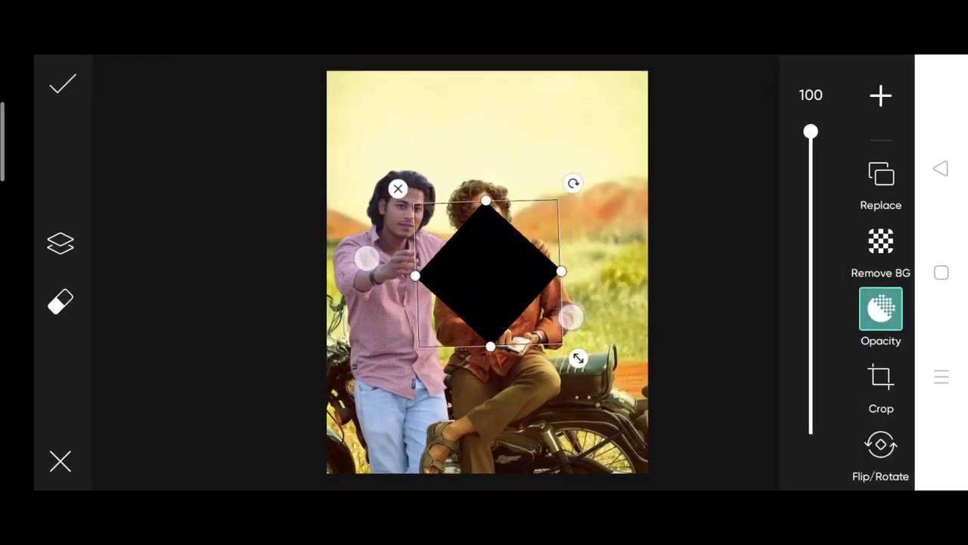
pyautogui.moveTo(572, 317); pyautogui.dragTo(747, 395)
pyautogui.click(60, 243)
pyautogui.click(128, 270)
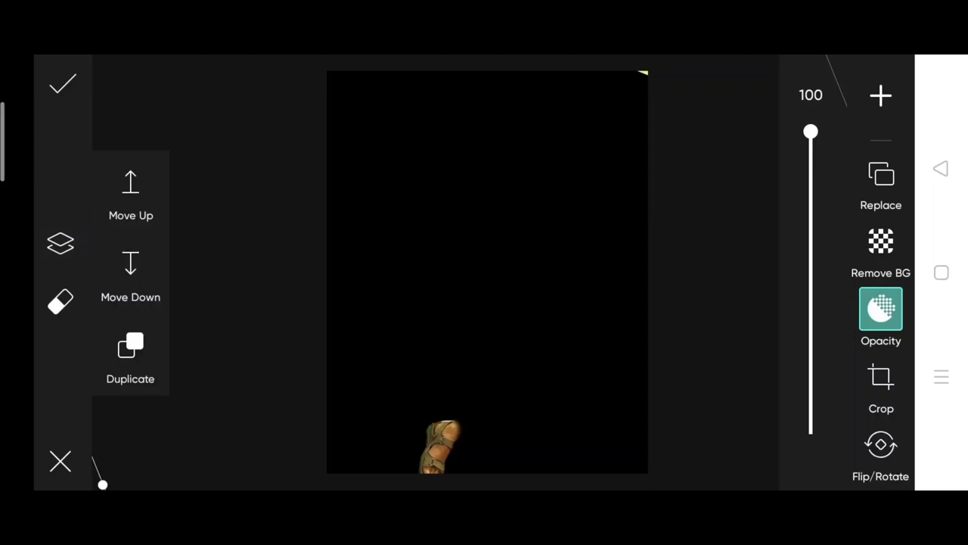
pyautogui.click(130, 272)
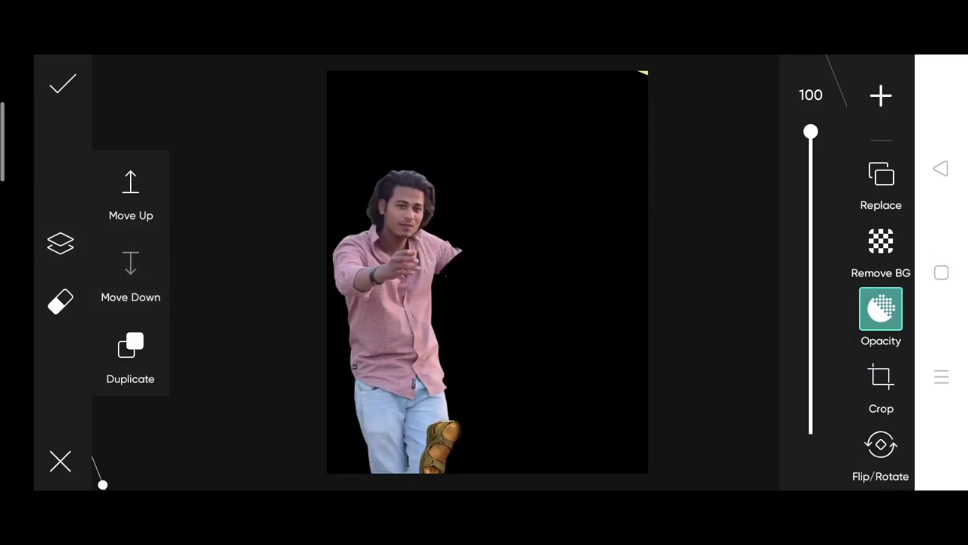
pyautogui.click(130, 193)
# Restore along the sandal edge over the jeans with a size-43 brush
pyautogui.click(63, 322)
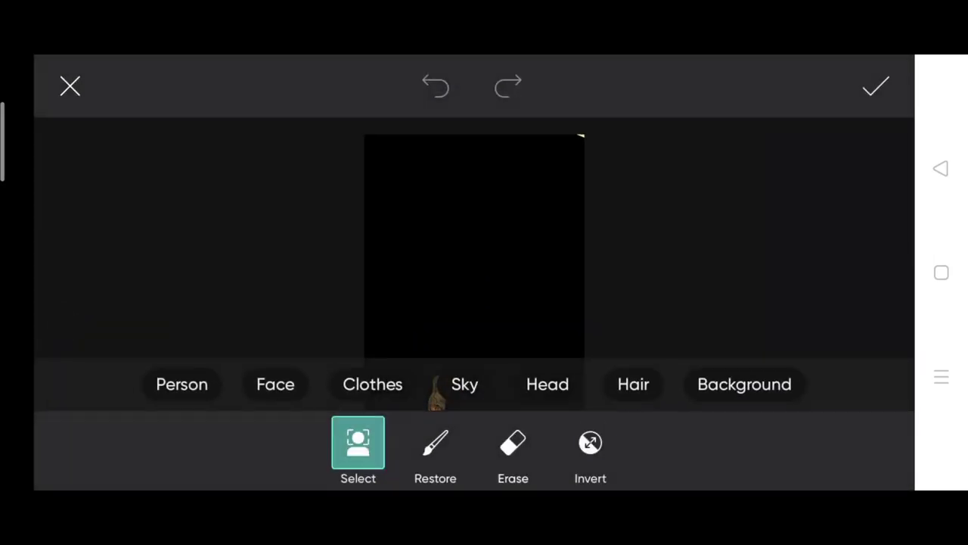
pyautogui.click(437, 454)
pyautogui.moveTo(413, 283)
pyautogui.mouseDown()
pyautogui.moveTo(461, 281)
pyautogui.moveTo(469, 303)
pyautogui.mouseUp()
pyautogui.scroll(3, 457, 154)
pyautogui.scroll(3, 493, 166)
pyautogui.scroll(3, 493, 166)
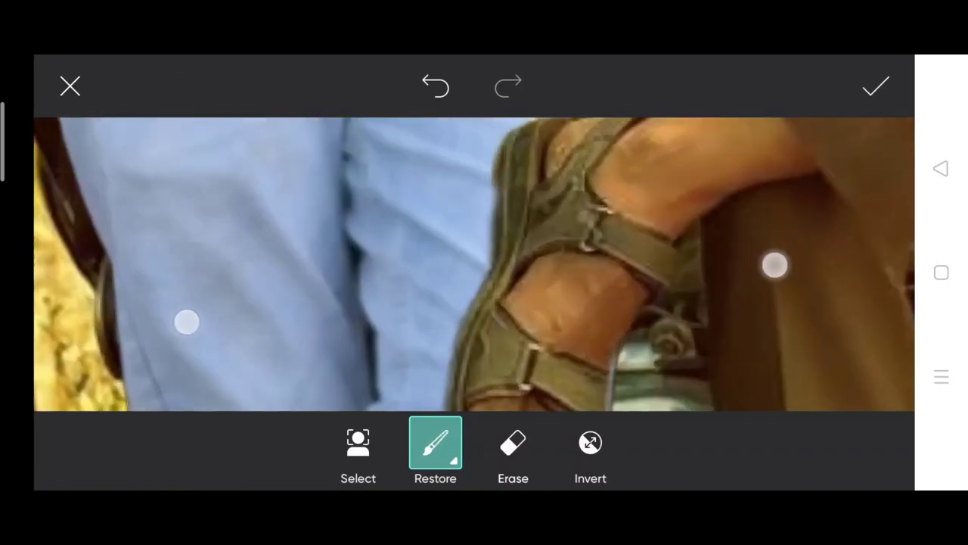
pyautogui.moveTo(535, 144); pyautogui.dragTo(506, 287)
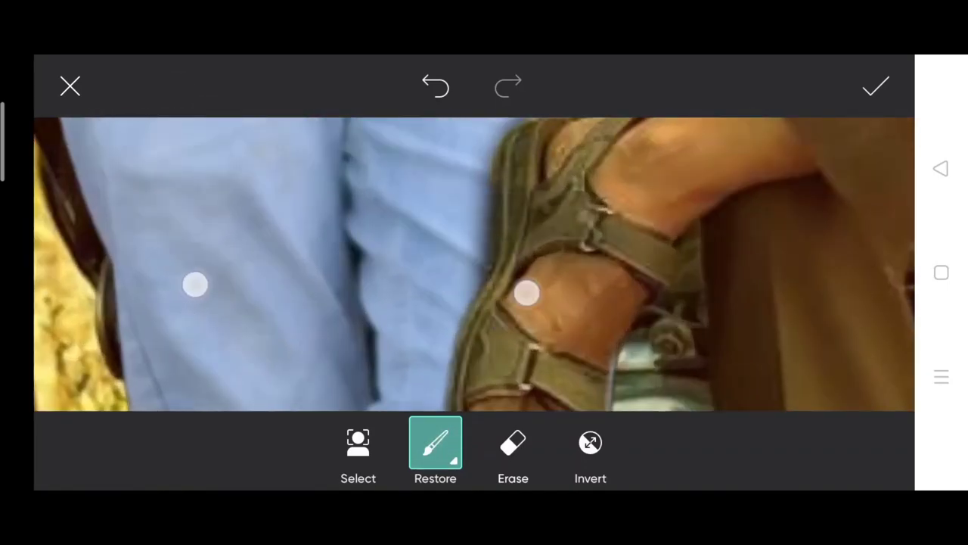
pyautogui.scroll(-2, 359, 287)
pyautogui.scroll(2, 375, 309)
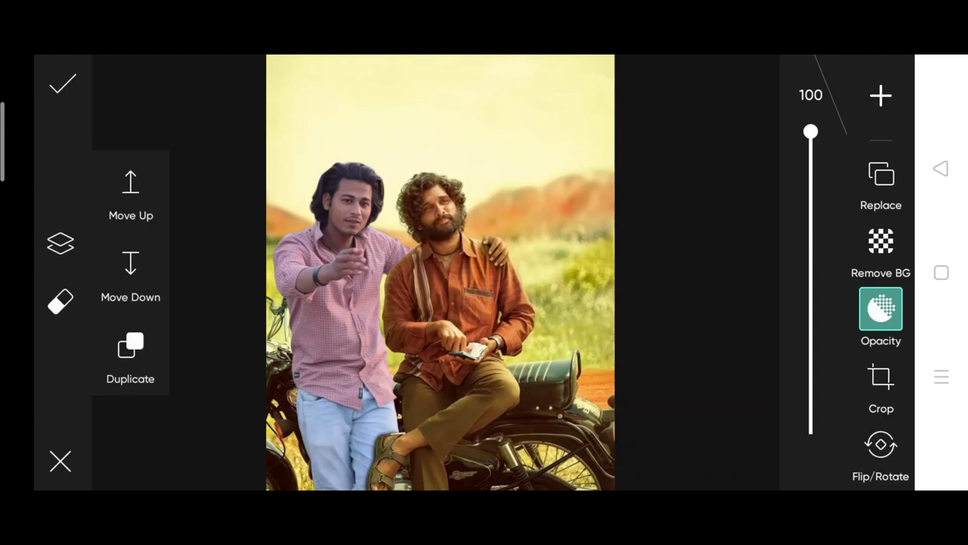
# Set the layer opacity to 65 and apply it
pyautogui.moveTo(823, 214); pyautogui.dragTo(831, 239)
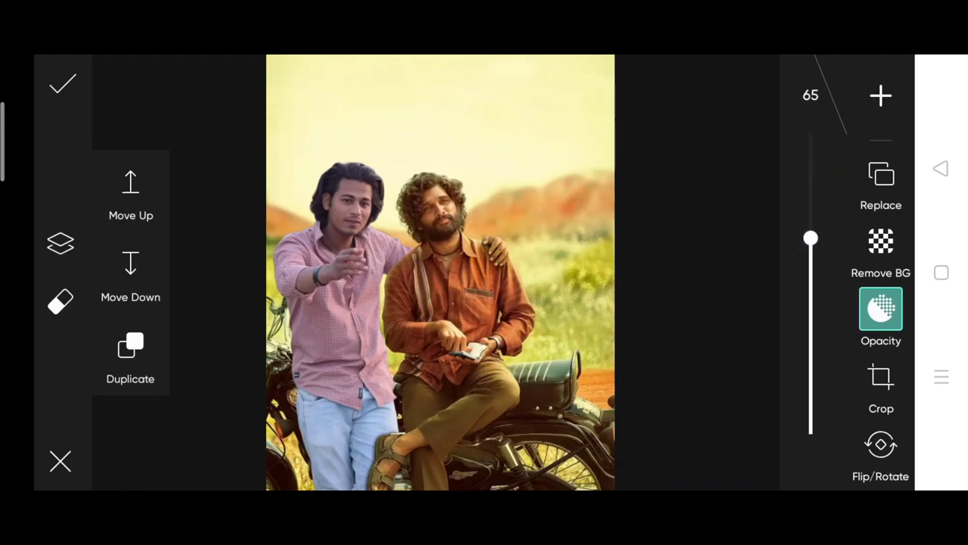
pyautogui.click(63, 83)
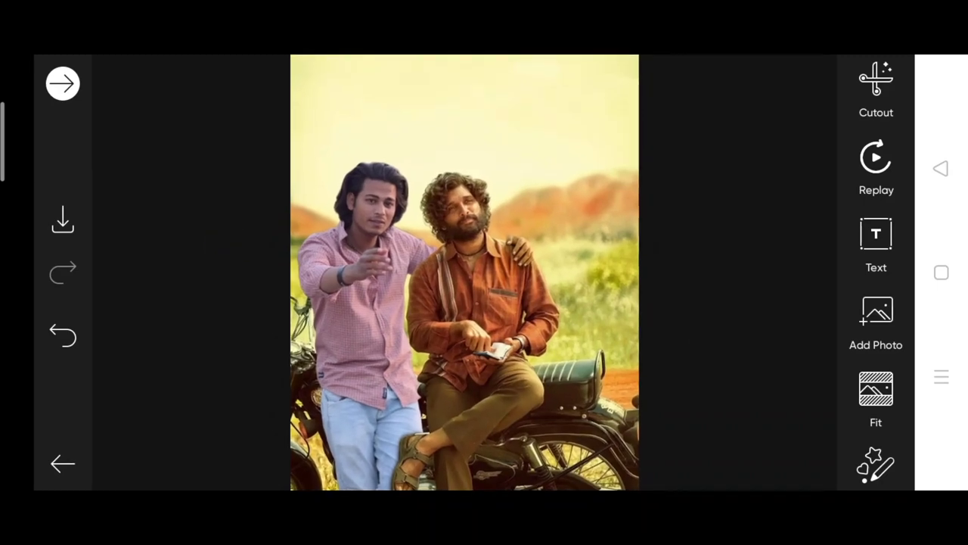
pyautogui.scroll(5, 876, 272)
# Warm the photo's colour temperature with Adjust > Temp and save the composite
pyautogui.click(882, 169)
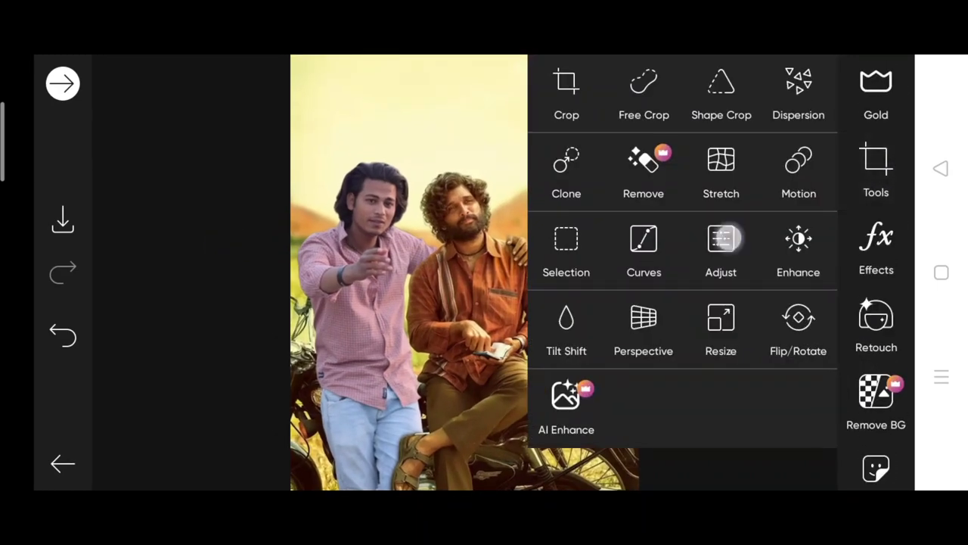
pyautogui.click(725, 238)
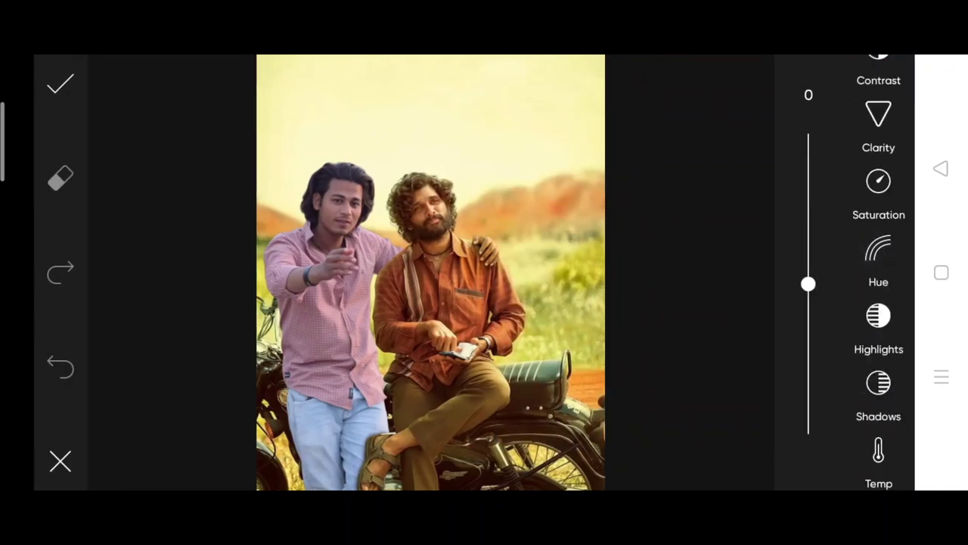
pyautogui.click(879, 452)
pyautogui.moveTo(820, 275); pyautogui.dragTo(856, 248)
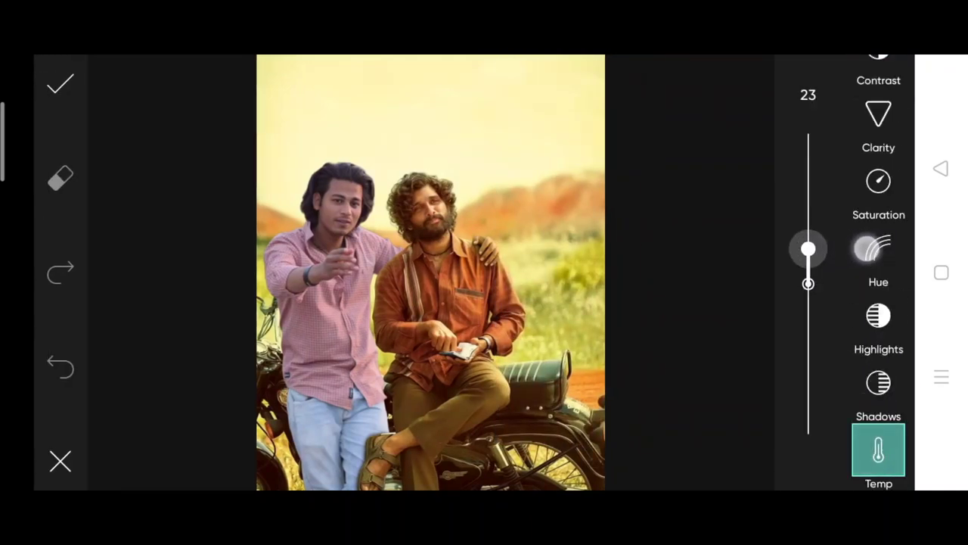
pyautogui.click(61, 83)
pyautogui.click(62, 220)
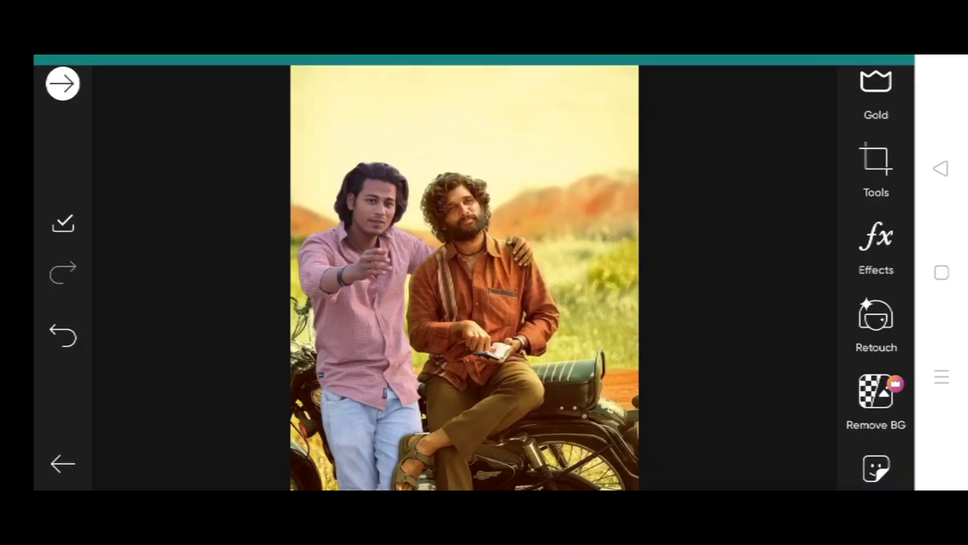
pyautogui.click(62, 83)
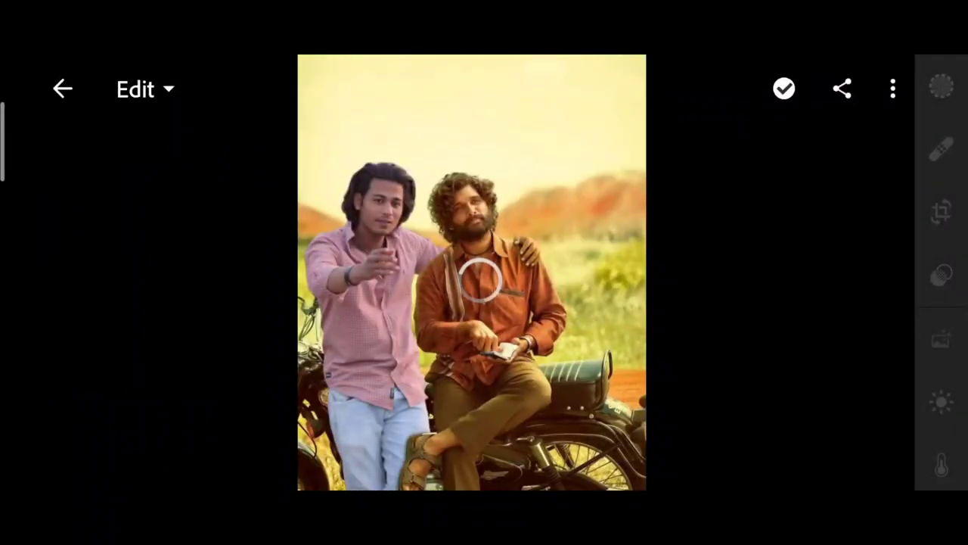
# Set Light to Contrast 18, Highlights 23, Shadows -14, Blacks 45, Whites 35
pyautogui.click(941, 401)
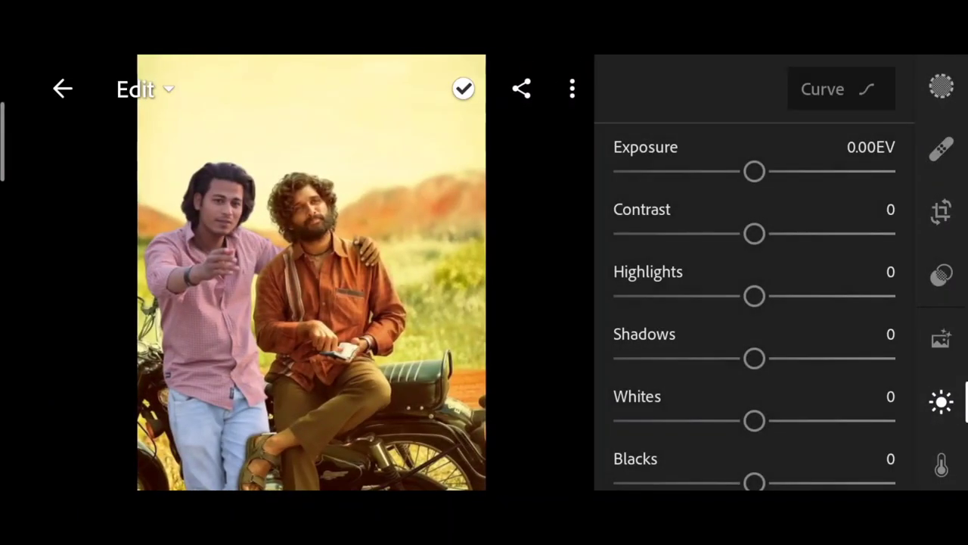
pyautogui.moveTo(827, 238); pyautogui.dragTo(845, 239)
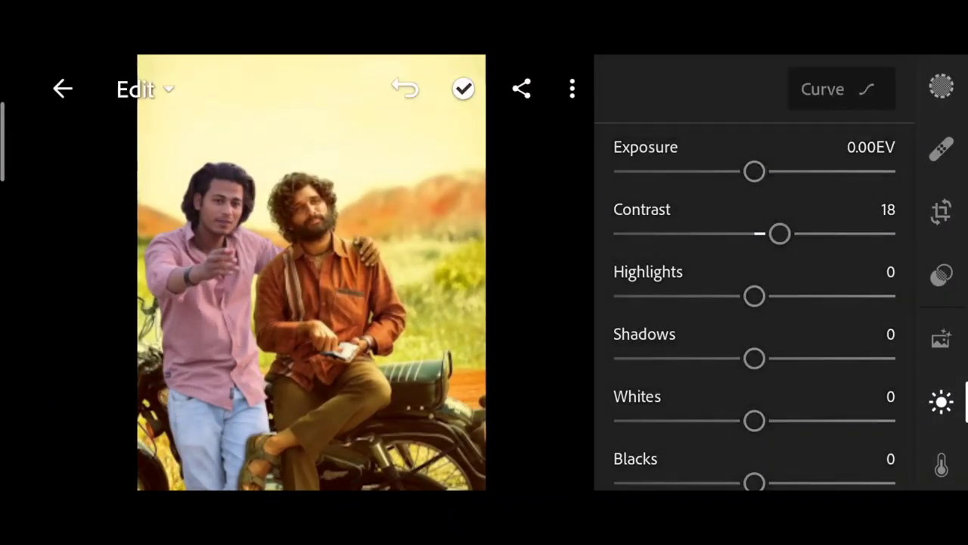
pyautogui.moveTo(833, 304)
pyautogui.mouseDown()
pyautogui.moveTo(812, 300)
pyautogui.moveTo(882, 301)
pyautogui.mouseUp()
pyautogui.moveTo(858, 340)
pyautogui.mouseDown()
pyautogui.moveTo(857, 292)
pyautogui.moveTo(815, 310)
pyautogui.mouseUp()
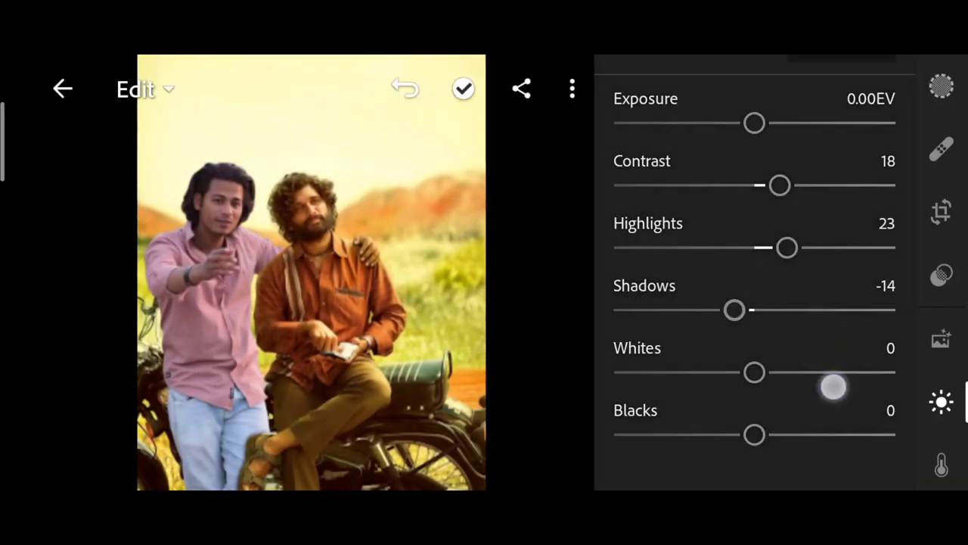
pyautogui.moveTo(711, 432)
pyautogui.mouseDown()
pyautogui.moveTo(824, 428)
pyautogui.moveTo(757, 428)
pyautogui.mouseUp()
pyautogui.moveTo(823, 371); pyautogui.dragTo(871, 370)
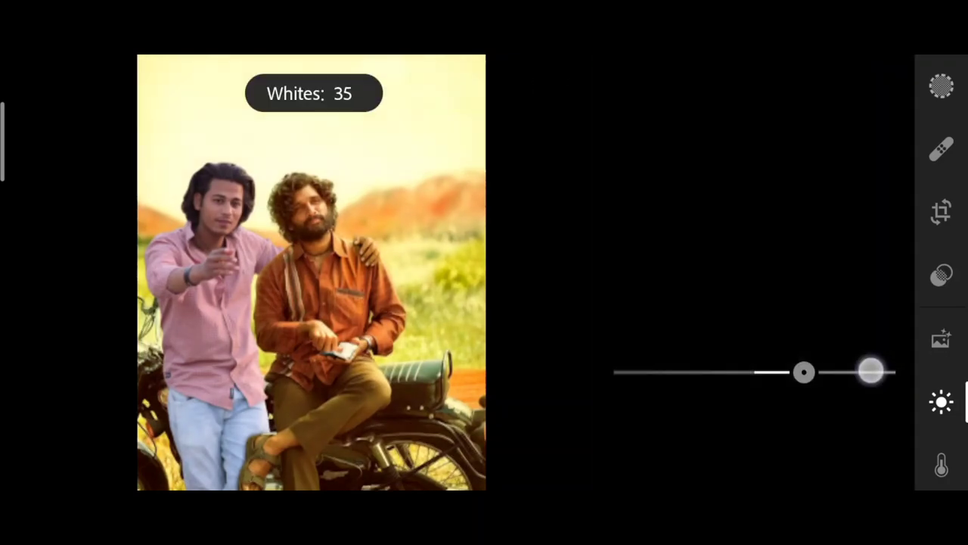
# Set Vibrance to 26 and Temperature to -8 in the Color panel
pyautogui.click(942, 465)
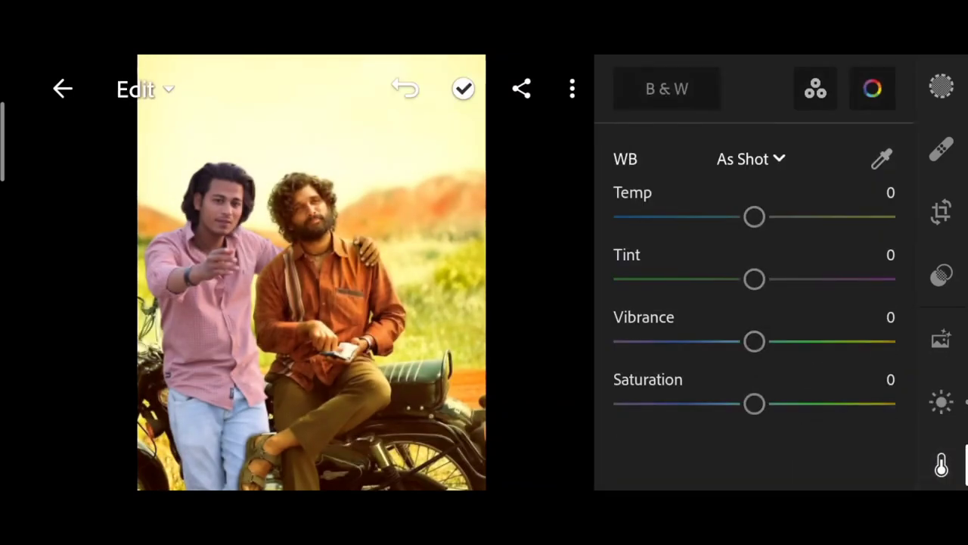
pyautogui.moveTo(817, 346); pyautogui.dragTo(858, 343)
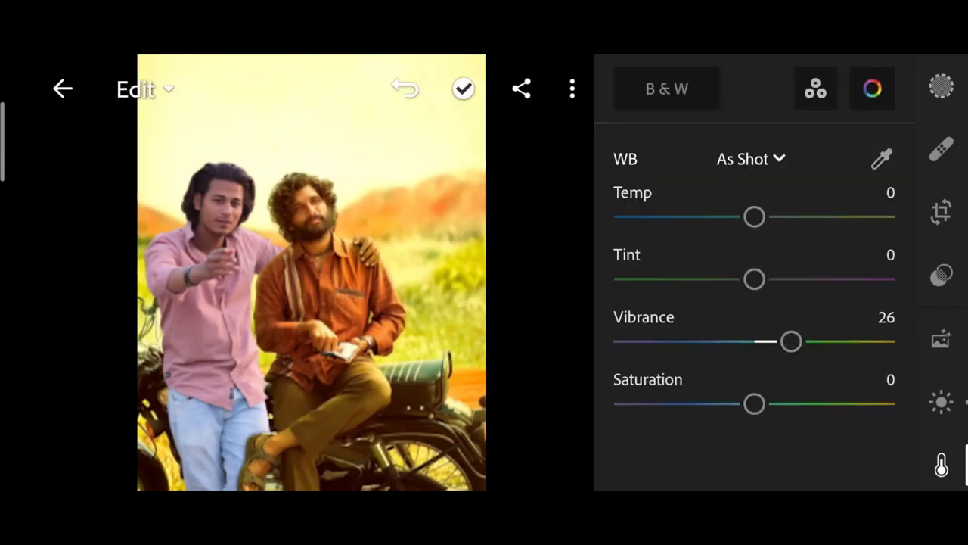
pyautogui.click(712, 207)
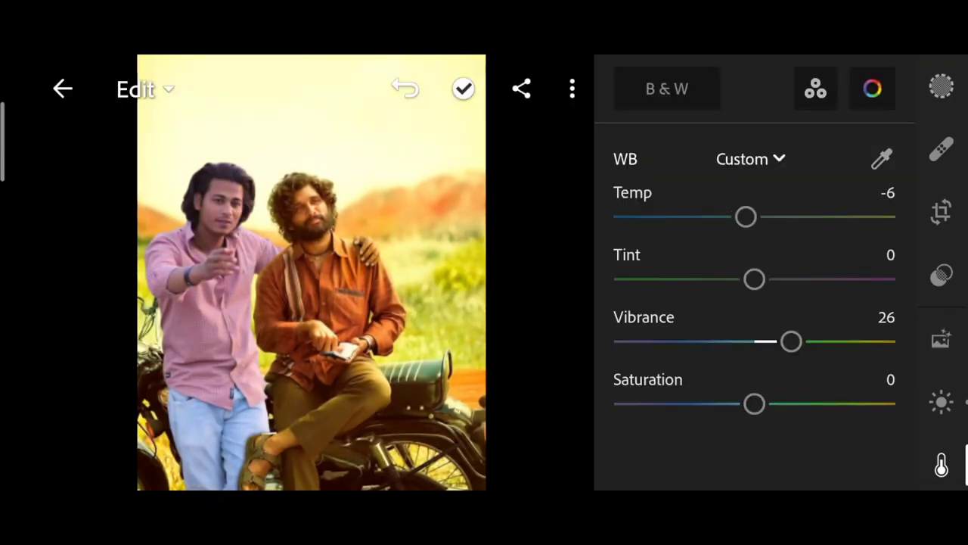
pyautogui.moveTo(688, 212); pyautogui.dragTo(686, 213)
# In Color Mix, set yellow hue -42 and luminance 32, blue saturation 19 and luminance -22
pyautogui.click(868, 93)
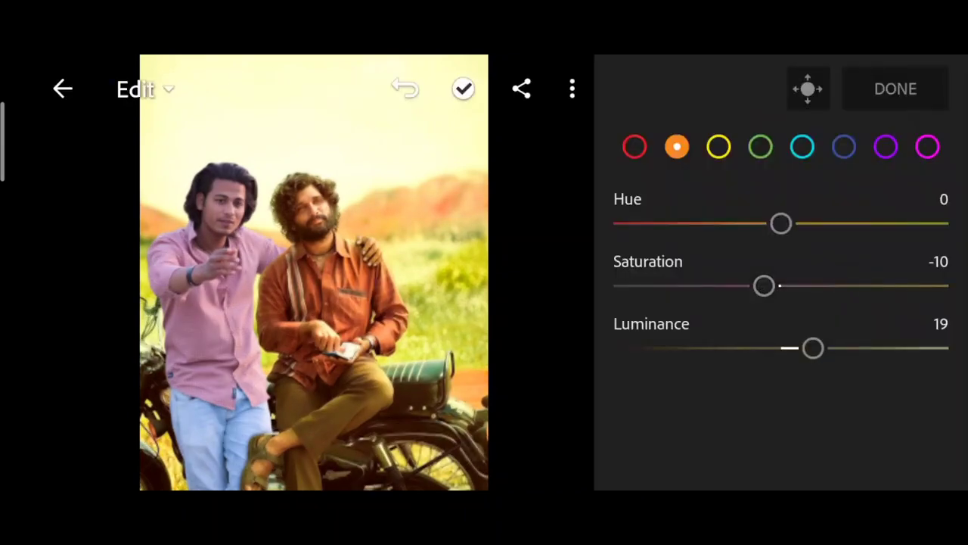
pyautogui.click(718, 148)
pyautogui.moveTo(858, 214); pyautogui.dragTo(788, 211)
pyautogui.moveTo(833, 343); pyautogui.dragTo(875, 340)
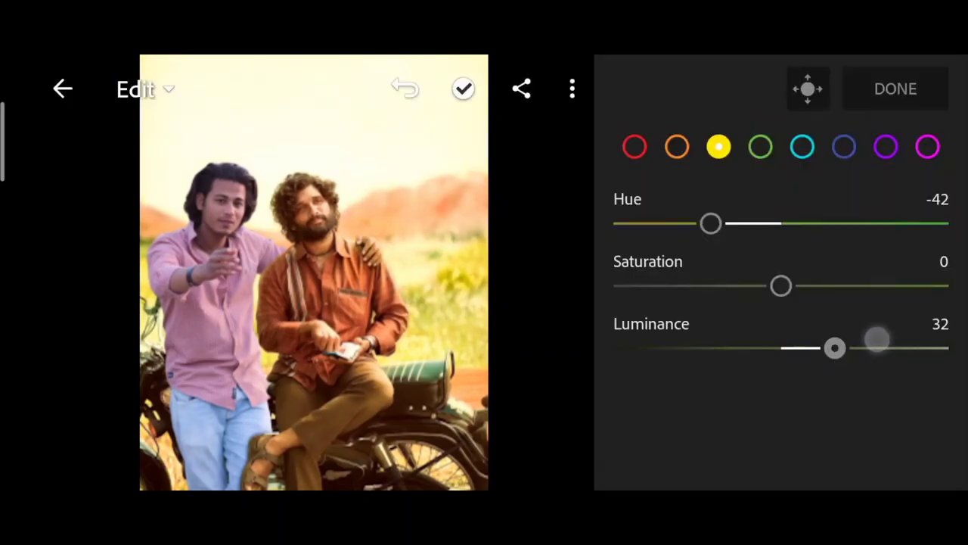
pyautogui.moveTo(870, 284); pyautogui.dragTo(845, 283)
pyautogui.click(844, 147)
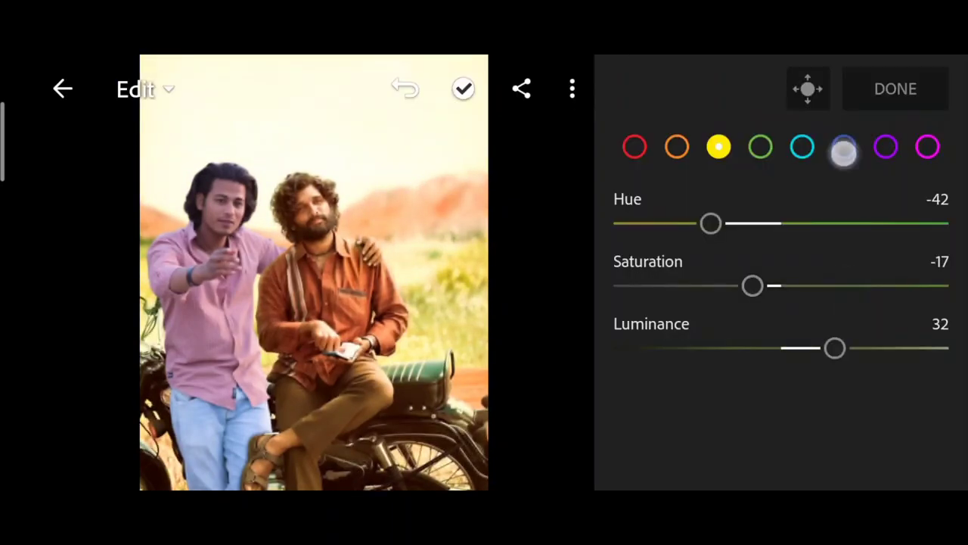
pyautogui.moveTo(863, 344); pyautogui.dragTo(823, 338)
pyautogui.moveTo(847, 291); pyautogui.dragTo(875, 289)
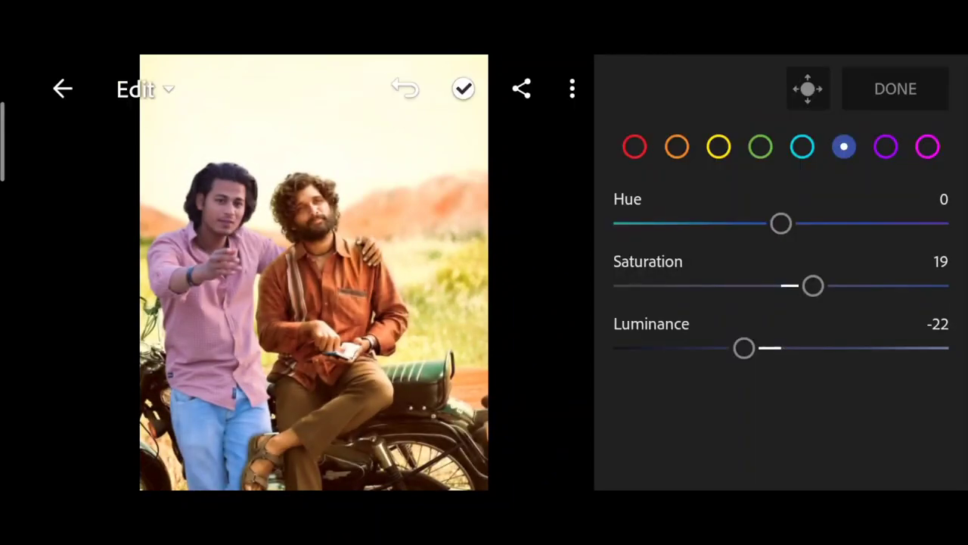
pyautogui.click(895, 88)
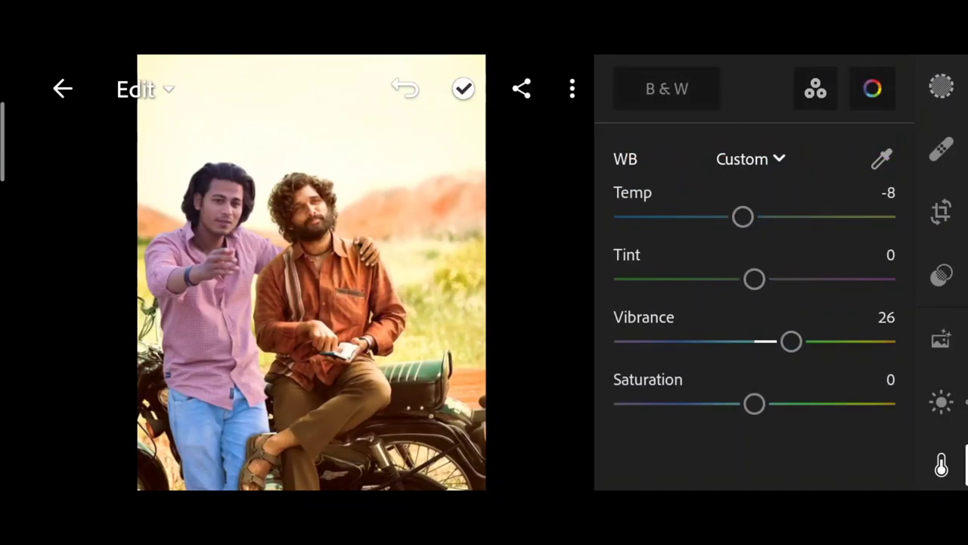
# Tint the shadows with hue 92 and saturation 17 in Color Grading
pyautogui.click(816, 88)
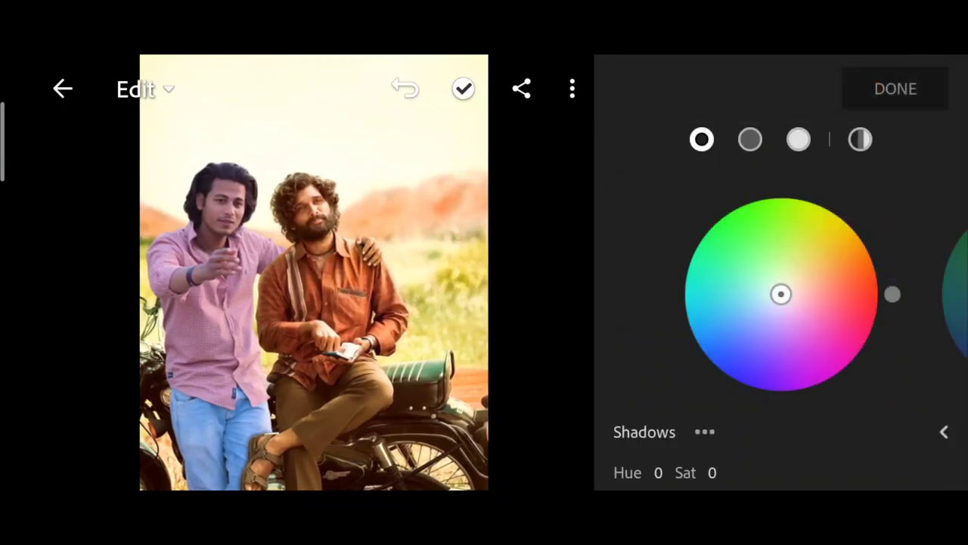
pyautogui.scroll(-5, 779, 303)
pyautogui.click(943, 229)
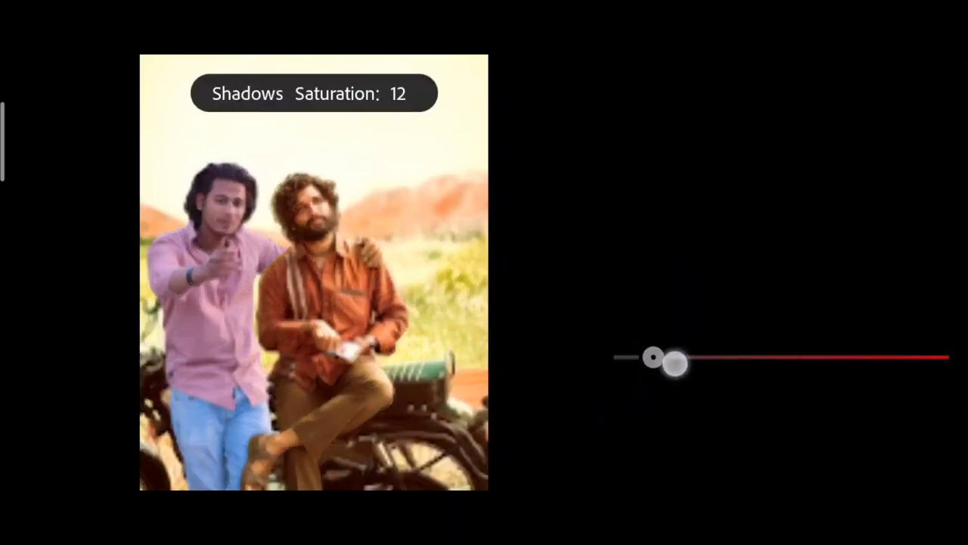
pyautogui.moveTo(627, 359); pyautogui.dragTo(687, 361)
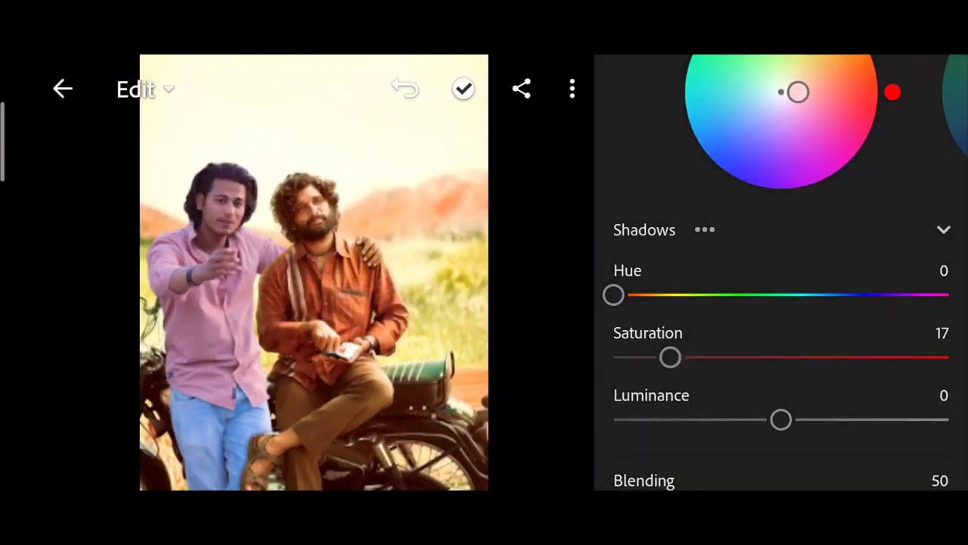
pyautogui.moveTo(614, 294); pyautogui.dragTo(752, 337)
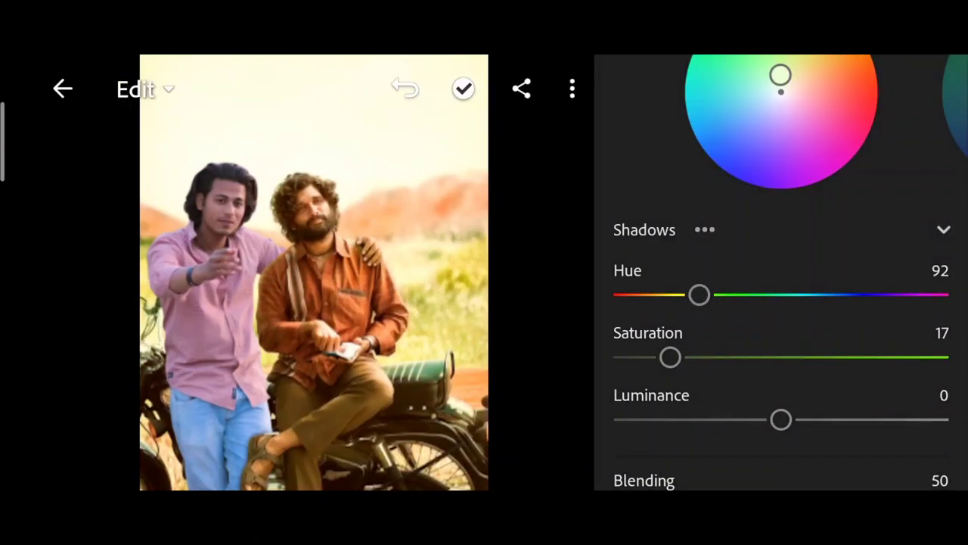
# Tint the midtones with hue 77 and saturation 18
pyautogui.moveTo(953, 109); pyautogui.dragTo(756, 111)
pyautogui.moveTo(642, 357); pyautogui.dragTo(703, 359)
pyautogui.moveTo(615, 295)
pyautogui.mouseDown()
pyautogui.moveTo(731, 318)
pyautogui.moveTo(683, 294)
pyautogui.mouseUp()
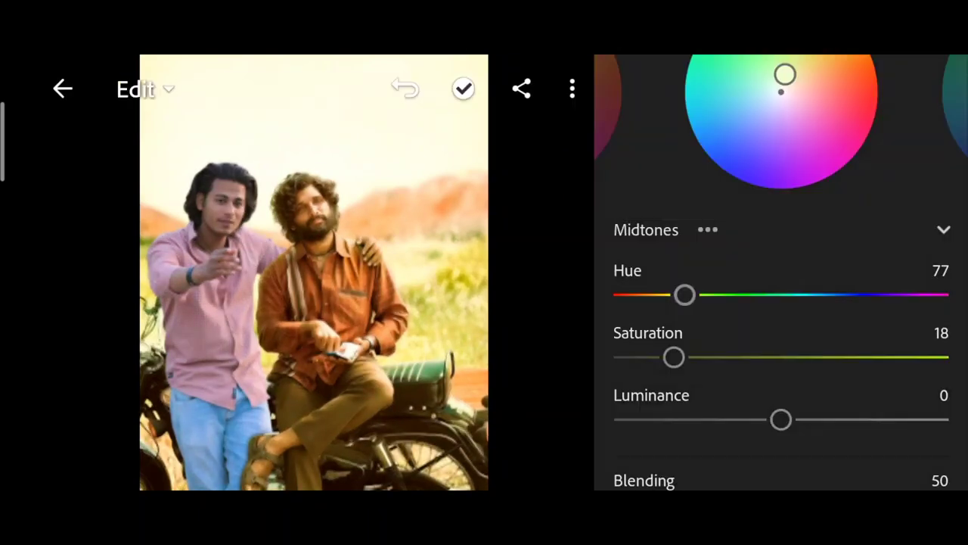
# Tint the highlights warm yellow with hue 62 and saturation 15
pyautogui.scroll(3, 824, 303)
pyautogui.moveTo(951, 250); pyautogui.dragTo(756, 251)
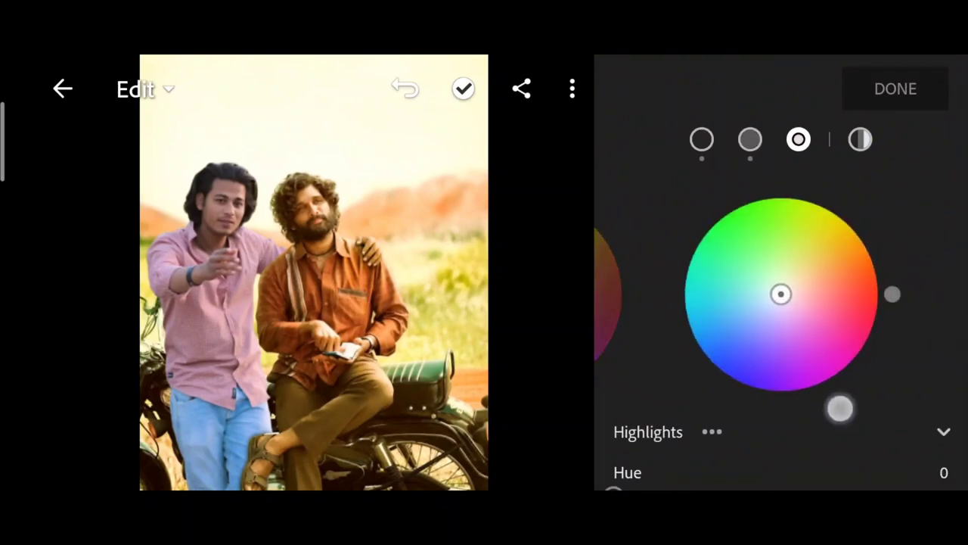
pyautogui.scroll(-5, 839, 406)
pyautogui.moveTo(638, 301); pyautogui.dragTo(683, 311)
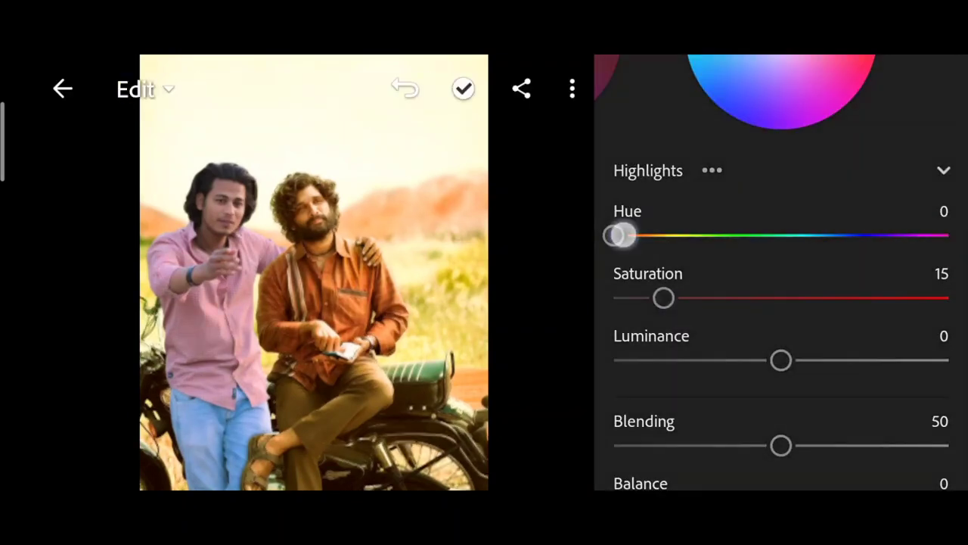
pyautogui.moveTo(620, 234); pyautogui.dragTo(727, 279)
pyautogui.scroll(4, 779, 303)
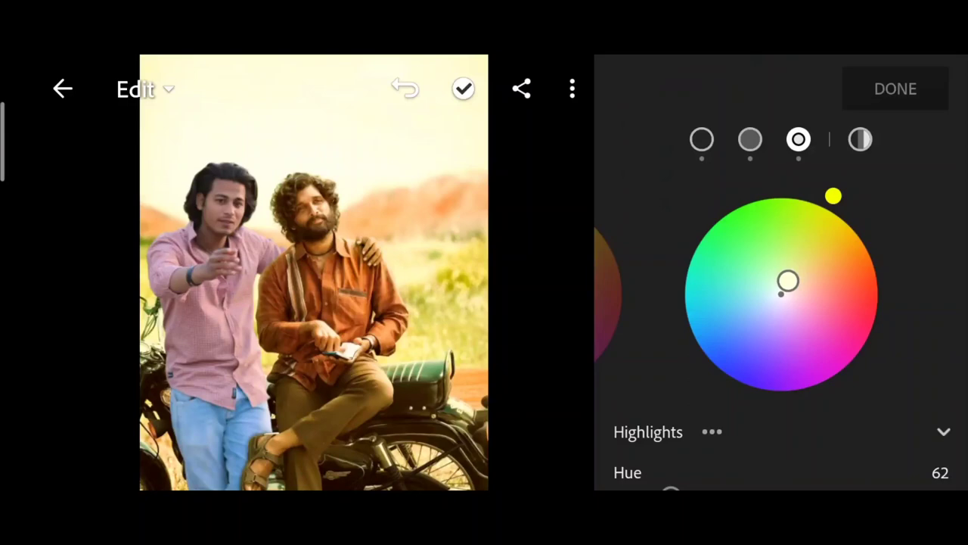
pyautogui.click(906, 96)
# Add clarity 22 and a soft dark vignette of -13 with feather 100
pyautogui.scroll(-3, 942, 303)
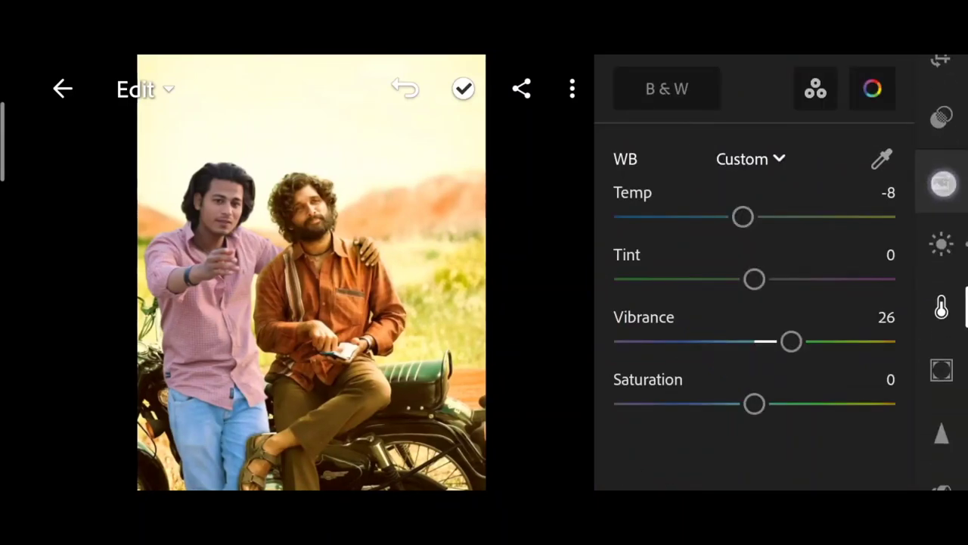
pyautogui.click(941, 339)
pyautogui.moveTo(819, 236); pyautogui.dragTo(852, 238)
pyautogui.moveTo(833, 351); pyautogui.dragTo(808, 350)
pyautogui.moveTo(880, 371); pyautogui.dragTo(880, 212)
pyautogui.moveTo(754, 253); pyautogui.dragTo(904, 227)
# Sharpen the photo to 47 and start saving it to the device
pyautogui.click(941, 401)
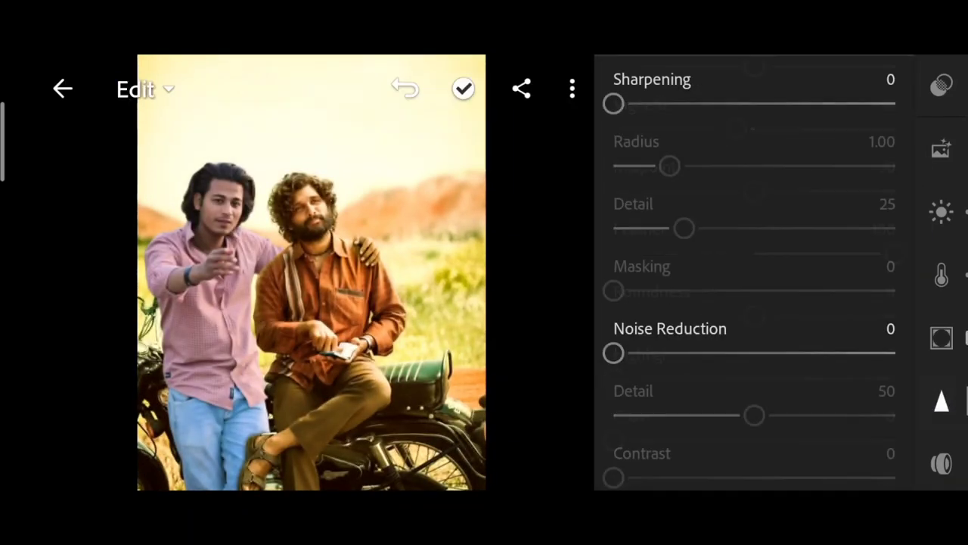
pyautogui.moveTo(614, 103); pyautogui.dragTo(839, 101)
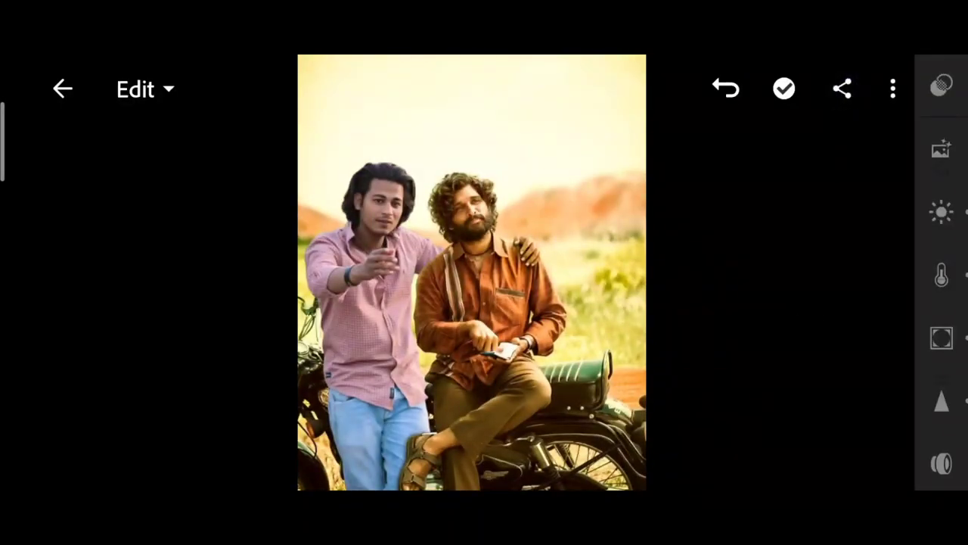
pyautogui.click(842, 88)
pyautogui.click(537, 389)
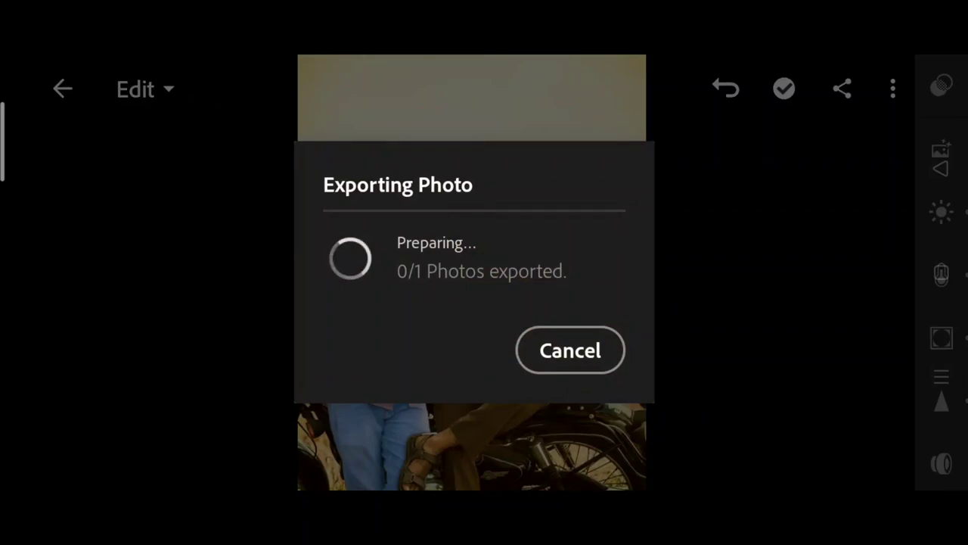